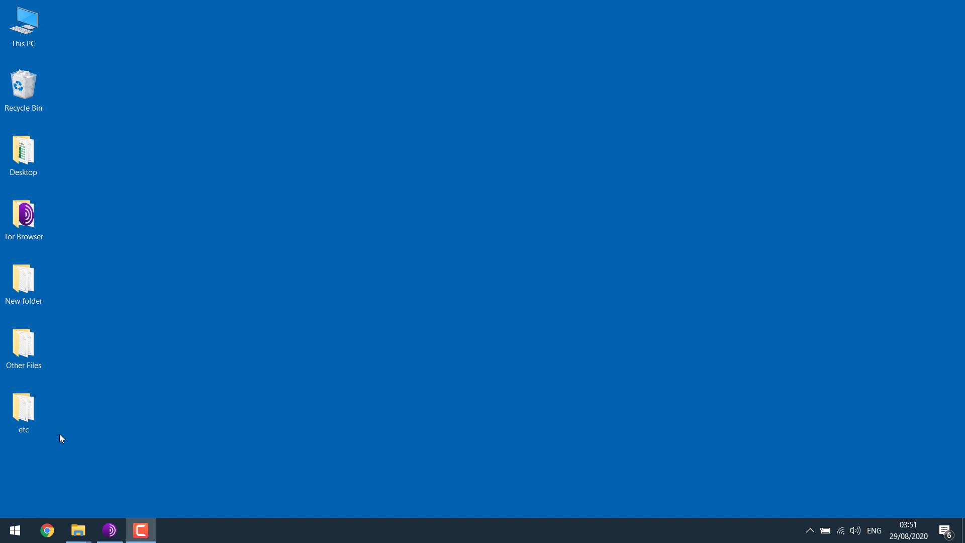
Step: Search Google for 'zoom' in Chrome and open the official zoom.us result
{"action": "left_click", "coordinate": [47, 530]}
{"action": "type", "text": "zoom"}
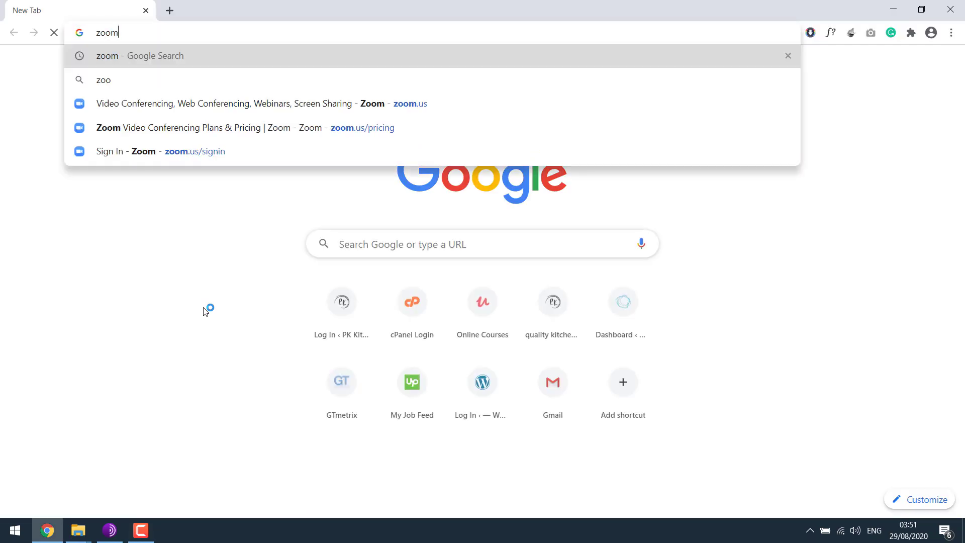
{"action": "key", "text": "Return"}
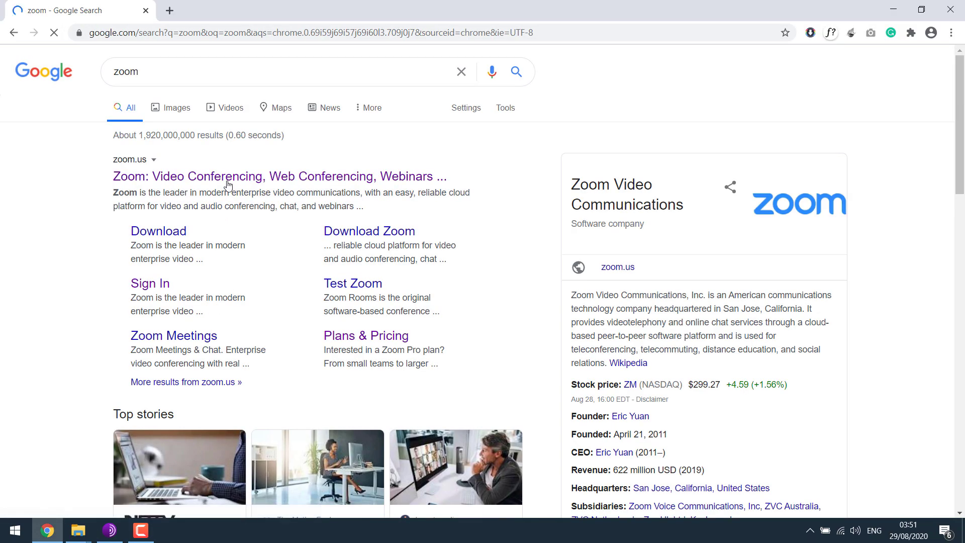
{"action": "left_click", "coordinate": [227, 184]}
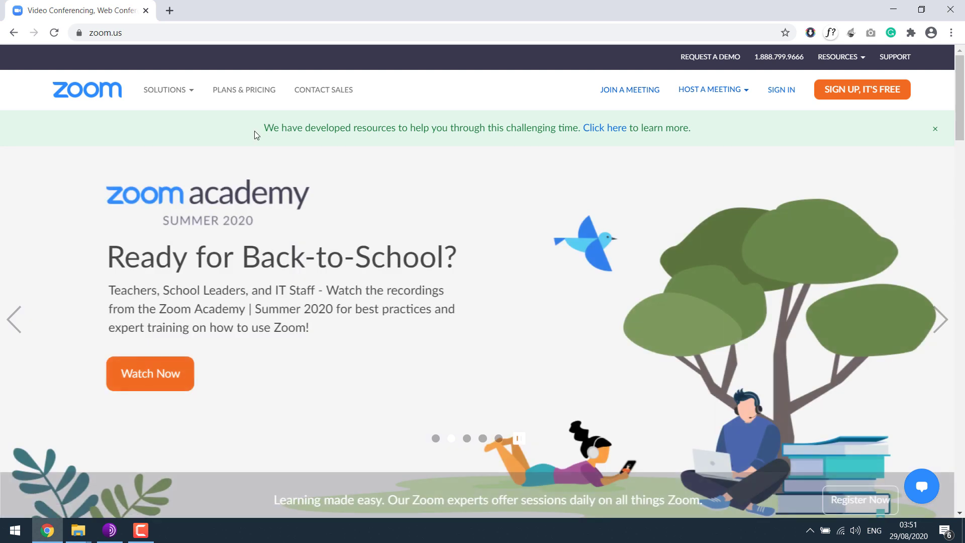
Step: Open Plans & Pricing and highlight the Basic plan's host, 40-minute, 1:1 and free-forever lines
{"action": "left_click", "coordinate": [256, 93]}
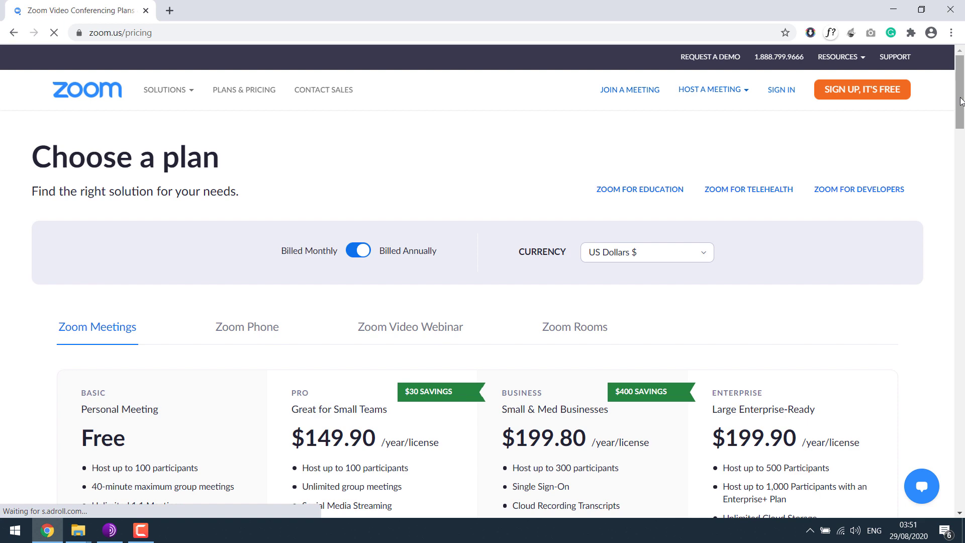
{"action": "left_click_drag", "start_coordinate": [960, 100], "coordinate": [962, 133]}
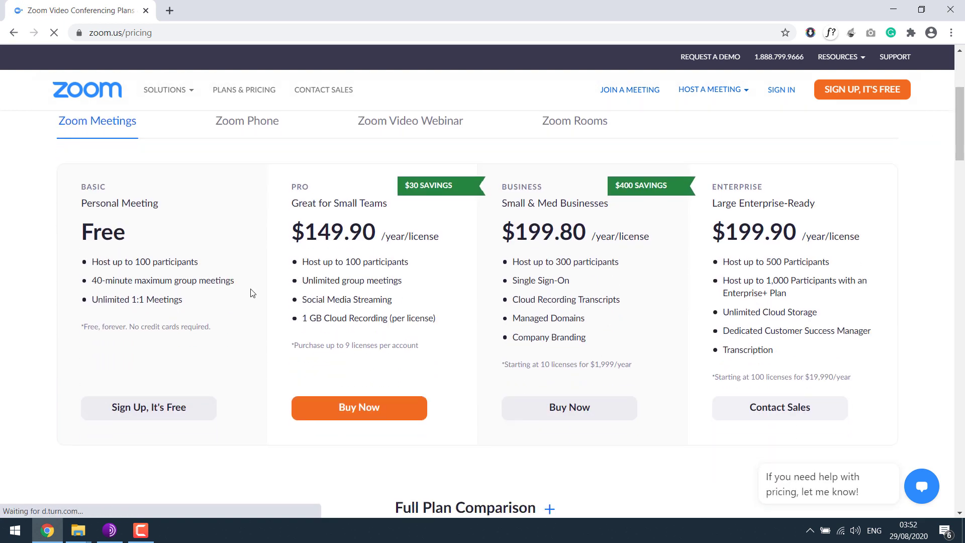
{"action": "double_click", "coordinate": [101, 262]}
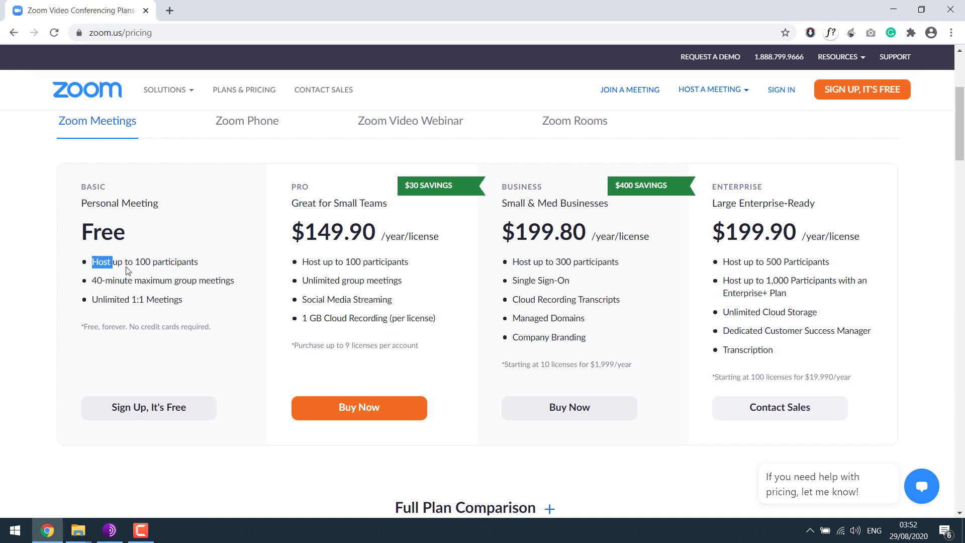
{"action": "left_click_drag", "start_coordinate": [128, 270], "coordinate": [210, 270]}
{"action": "left_click_drag", "start_coordinate": [92, 280], "coordinate": [243, 276]}
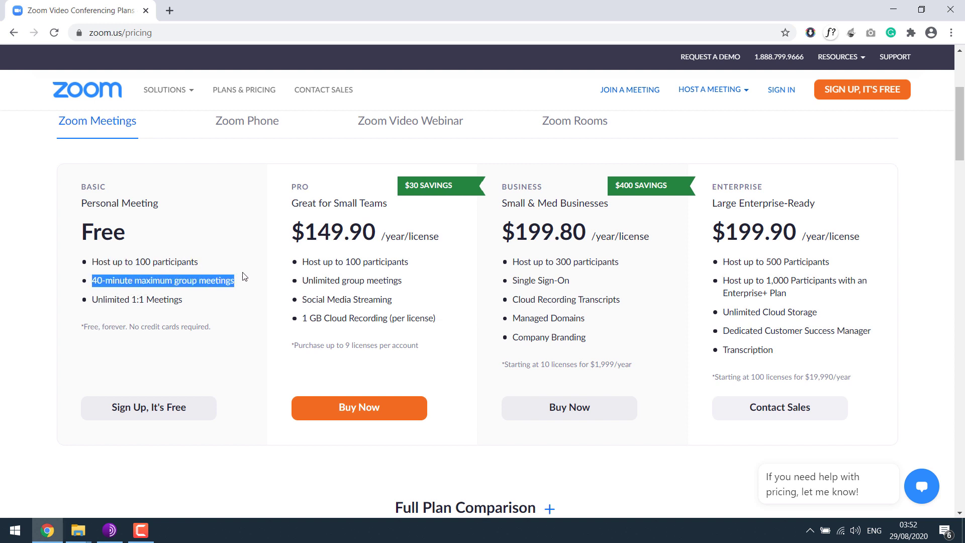
{"action": "left_click_drag", "start_coordinate": [193, 302], "coordinate": [97, 298]}
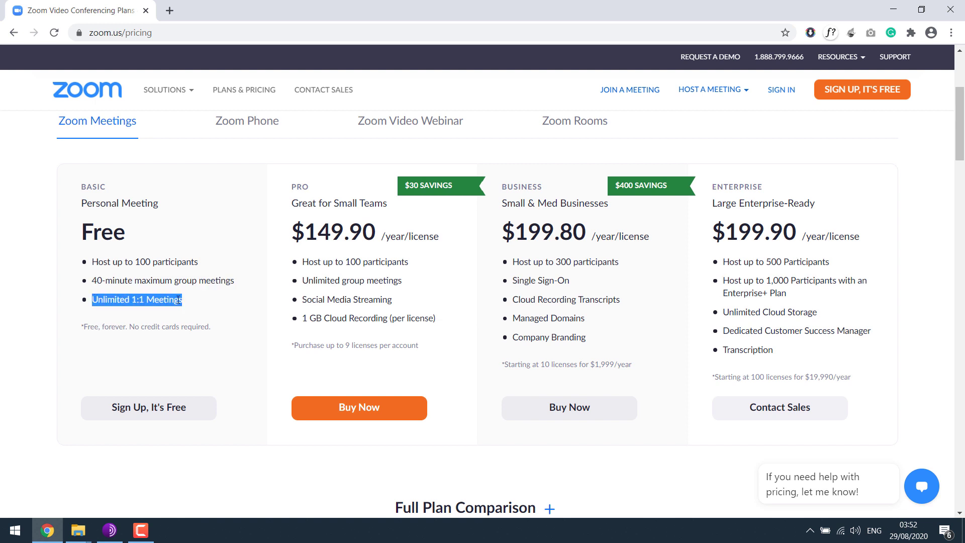
{"action": "left_click", "coordinate": [107, 337]}
{"action": "left_click_drag", "start_coordinate": [79, 332], "coordinate": [216, 329]}
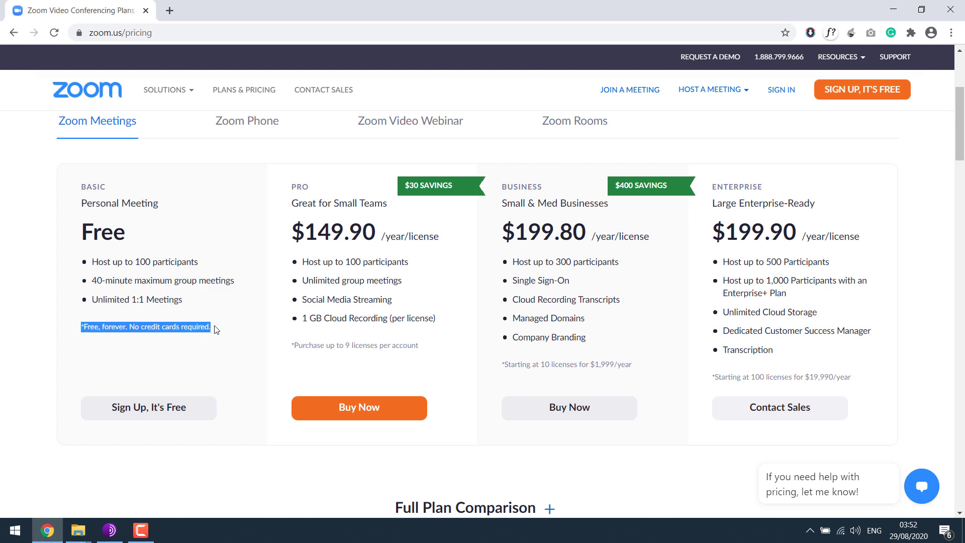
{"action": "left_click", "coordinate": [248, 326]}
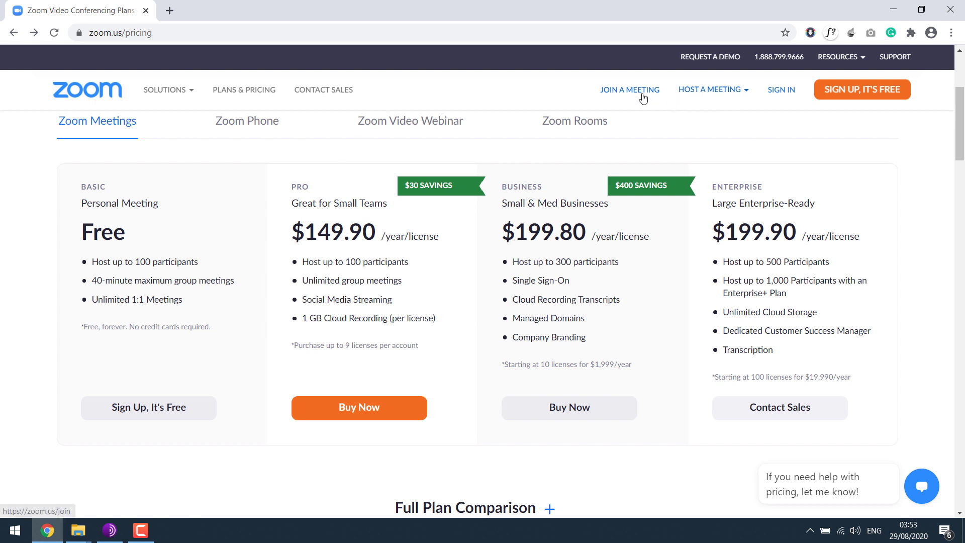
Step: Open Join a Meeting in a new tab, view it, then close that tab
{"action": "mouse_move", "coordinate": [734, 96]}
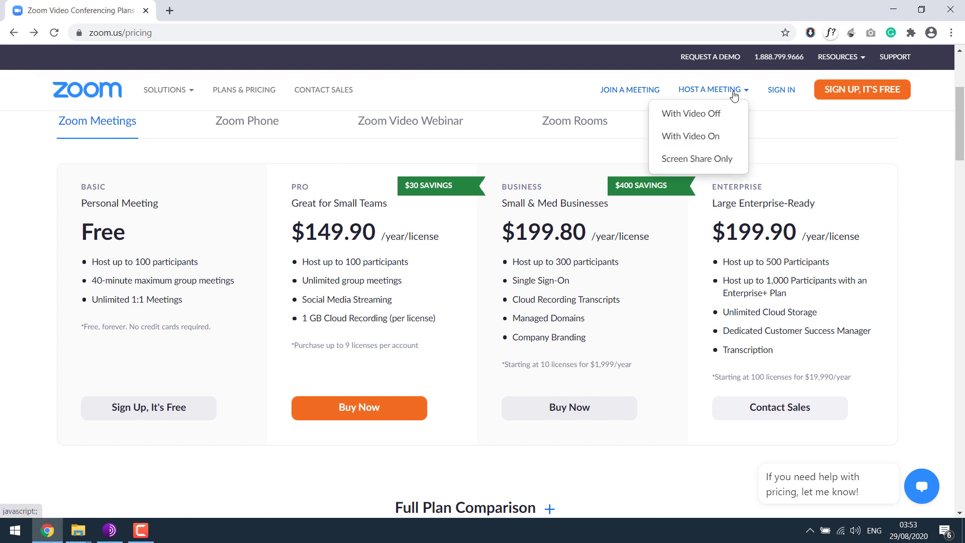
{"action": "right_click", "coordinate": [619, 92]}
{"action": "left_click", "coordinate": [623, 100]}
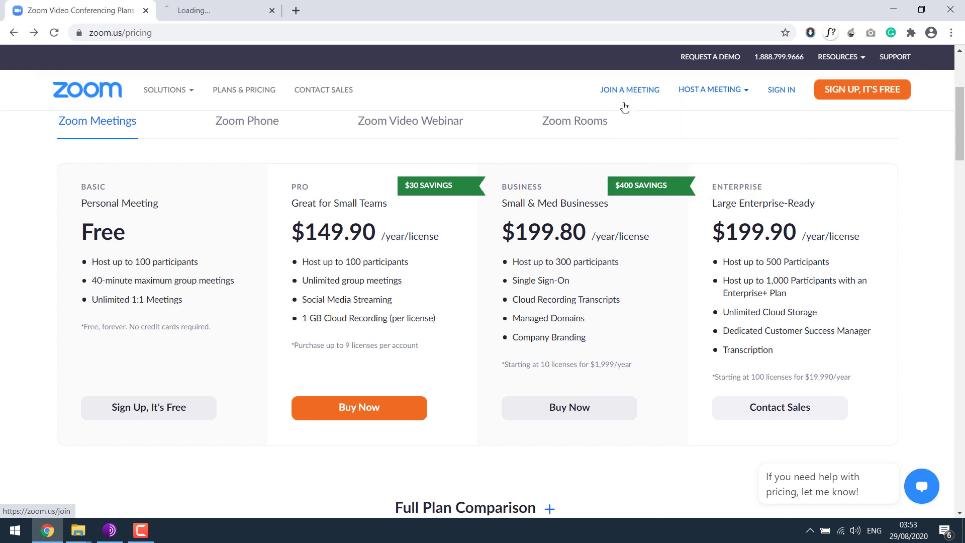
{"action": "left_click", "coordinate": [261, 8]}
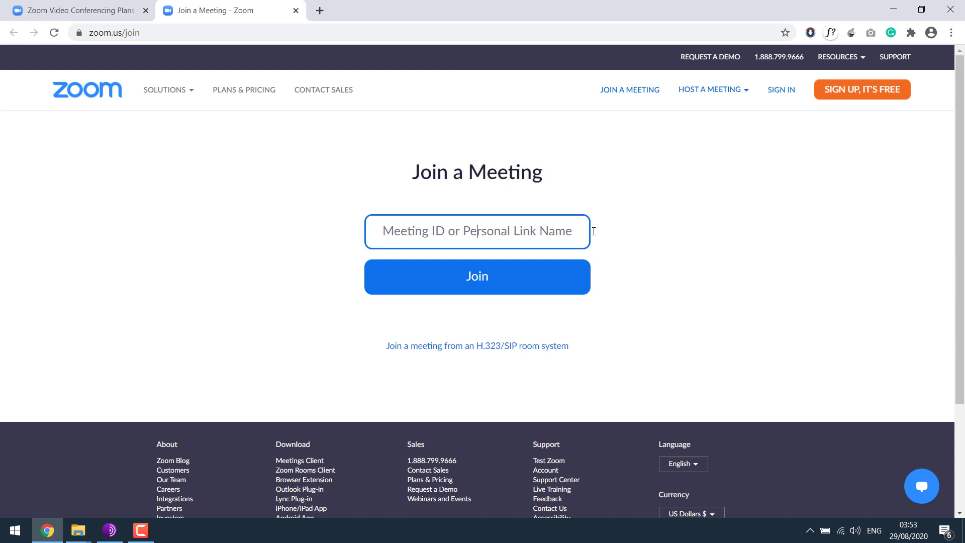
{"action": "left_click", "coordinate": [296, 11]}
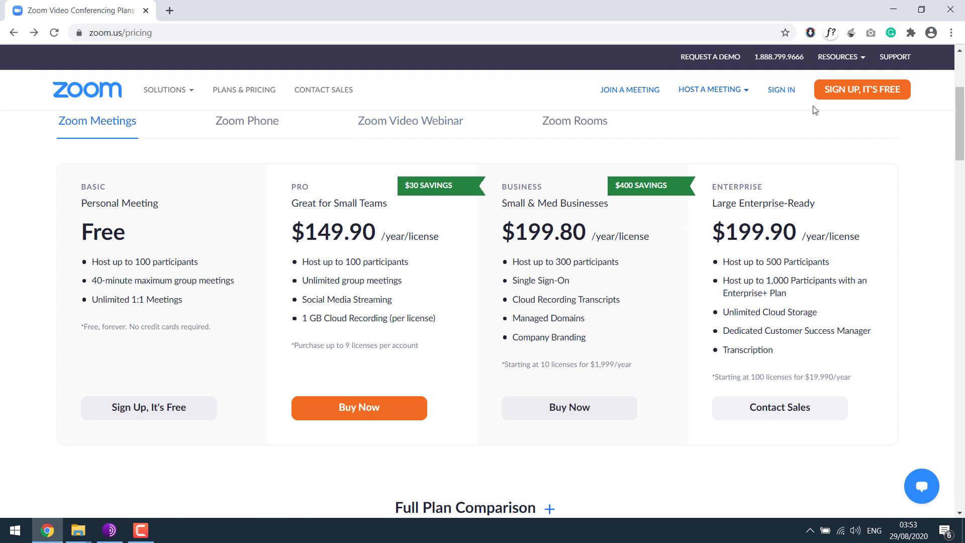
Step: Start the free sign-up and enter a January 1 birth date with the year
{"action": "left_click", "coordinate": [840, 90]}
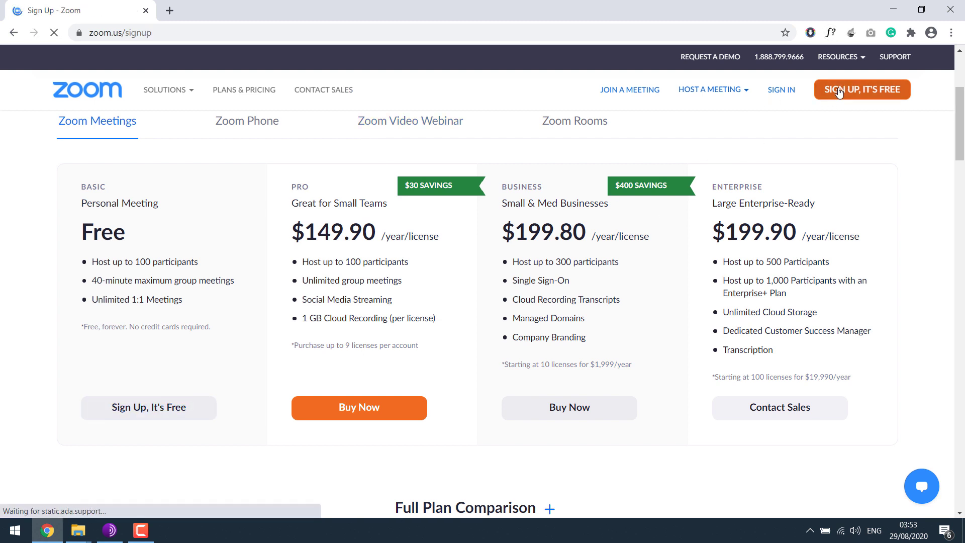
{"action": "left_click", "coordinate": [395, 206]}
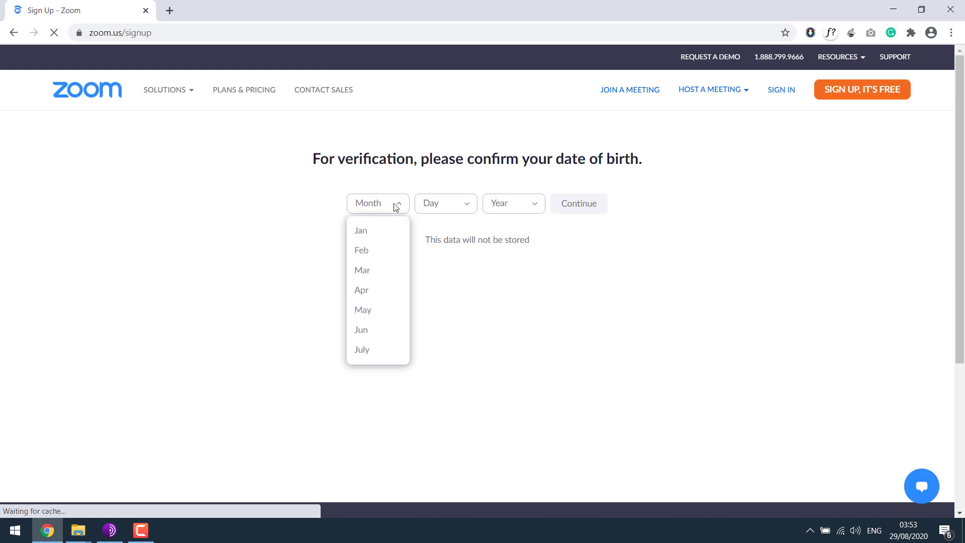
{"action": "left_click", "coordinate": [360, 230]}
{"action": "left_click", "coordinate": [461, 205]}
{"action": "left_click", "coordinate": [432, 230]}
{"action": "left_click", "coordinate": [497, 204]}
{"action": "scroll", "coordinate": [522, 264], "scroll_direction": "down", "scroll_amount": 5}
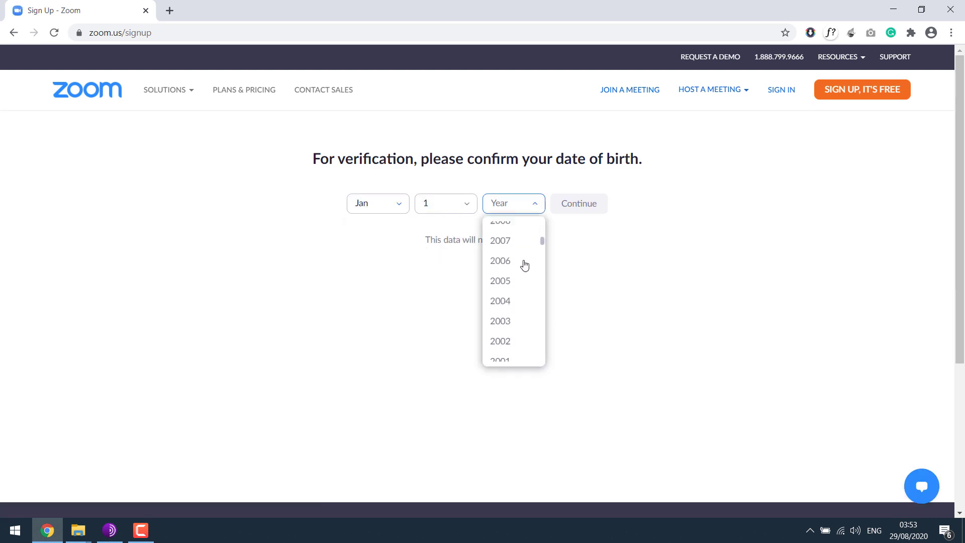
{"action": "scroll", "coordinate": [525, 271], "scroll_direction": "down", "scroll_amount": 8}
{"action": "left_click", "coordinate": [506, 225]}
Step: Confirm the birth date and submit the sign-up with the work email address
{"action": "left_click", "coordinate": [583, 210]}
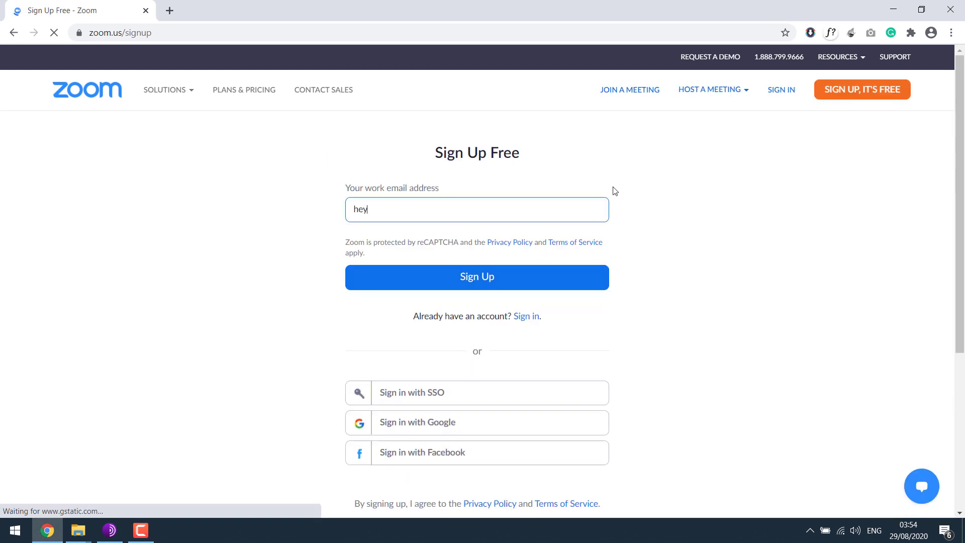
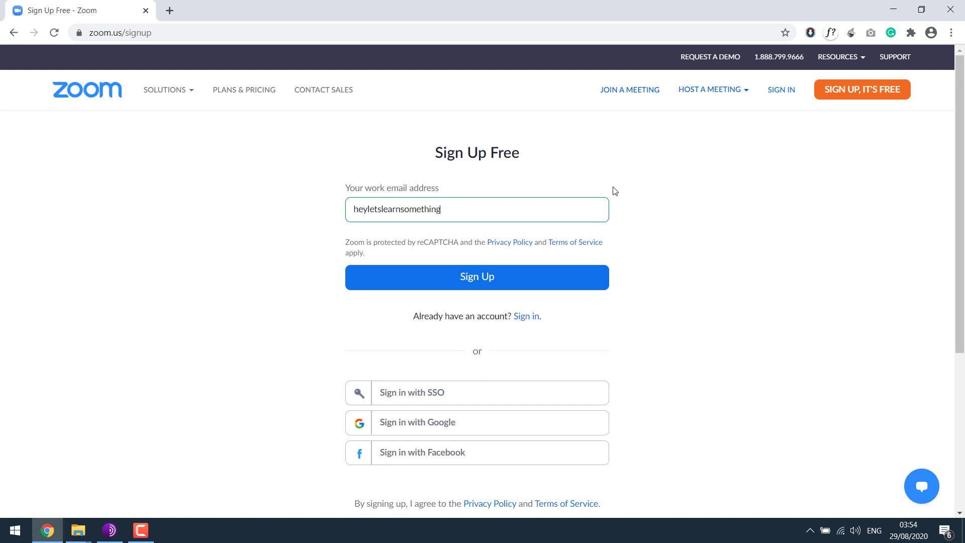
{"action": "left_click", "coordinate": [529, 280]}
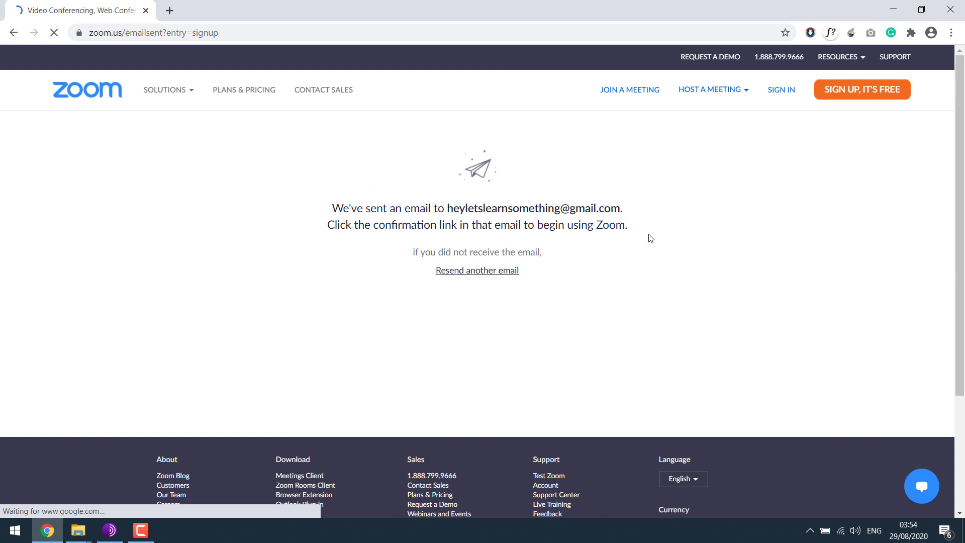
Step: Sign in to Gmail at gmail.com in a new tab with the account email and password
{"action": "left_click", "coordinate": [170, 11]}
{"action": "type", "text": "gmail.com"}
{"action": "key", "text": "Return"}
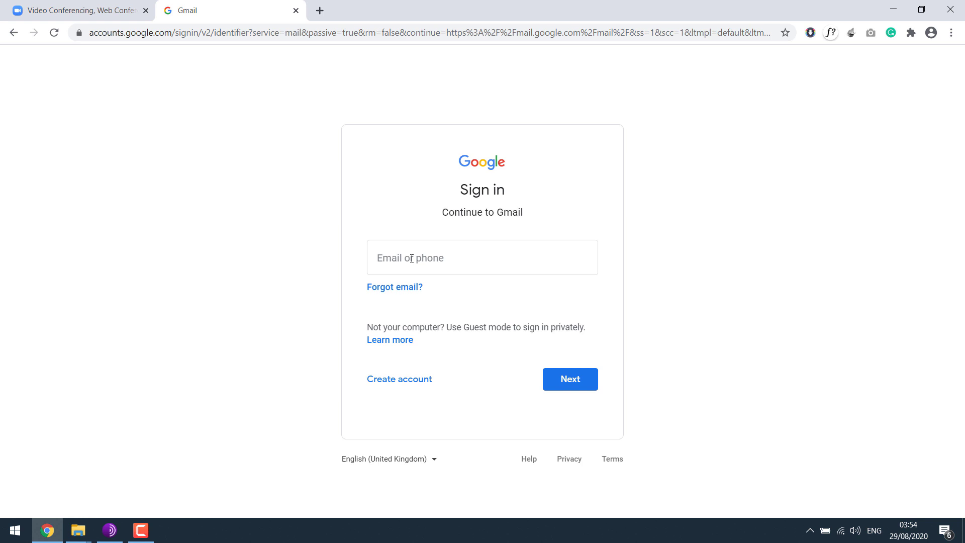
{"action": "left_click", "coordinate": [412, 259]}
{"action": "key", "text": "Return"}
{"action": "type", "text": "********************"}
{"action": "key", "text": "Return"}
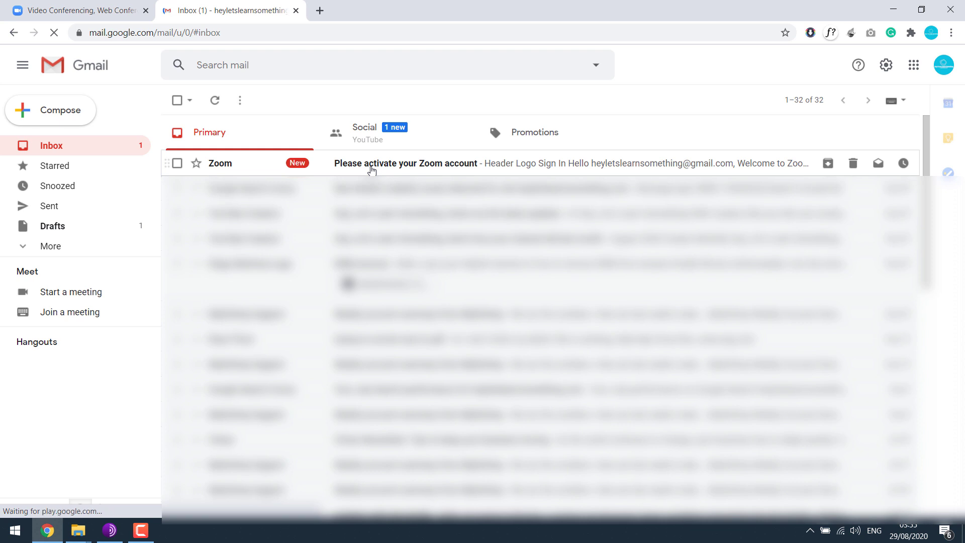
Step: Open the 'Please activate your Zoom account' email and scroll to its activation link
{"action": "left_click", "coordinate": [371, 170]}
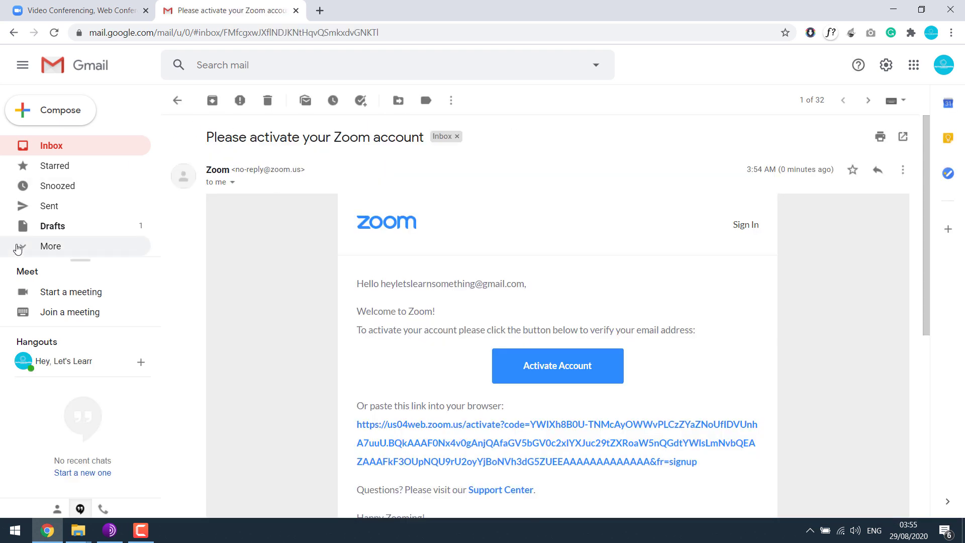
{"action": "left_click", "coordinate": [66, 246]}
{"action": "scroll", "coordinate": [93, 230], "scroll_direction": "down", "scroll_amount": 1}
{"action": "scroll", "coordinate": [92, 230], "scroll_direction": "down", "scroll_amount": 2}
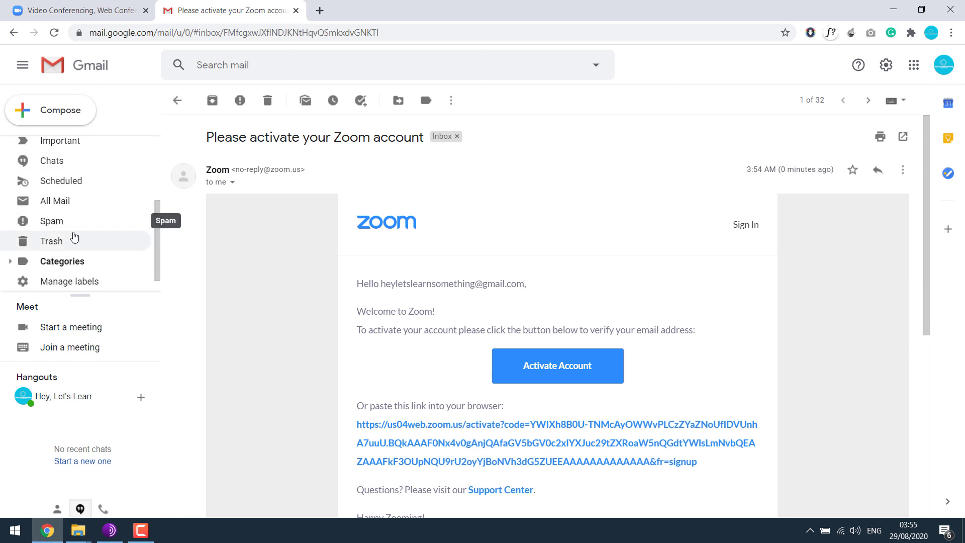
{"action": "left_click", "coordinate": [91, 5]}
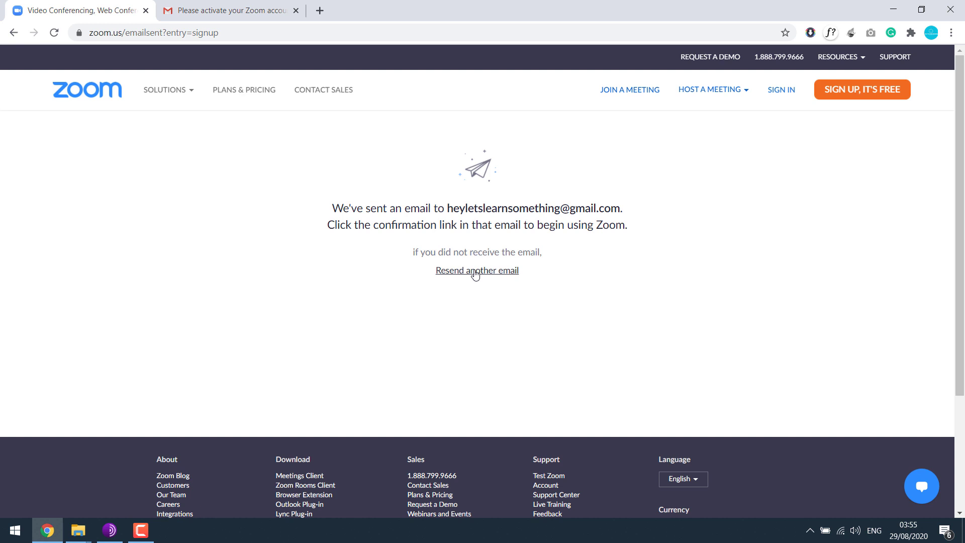
{"action": "key", "text": "ctrl+Tab"}
{"action": "scroll", "coordinate": [702, 344], "scroll_direction": "down", "scroll_amount": 3}
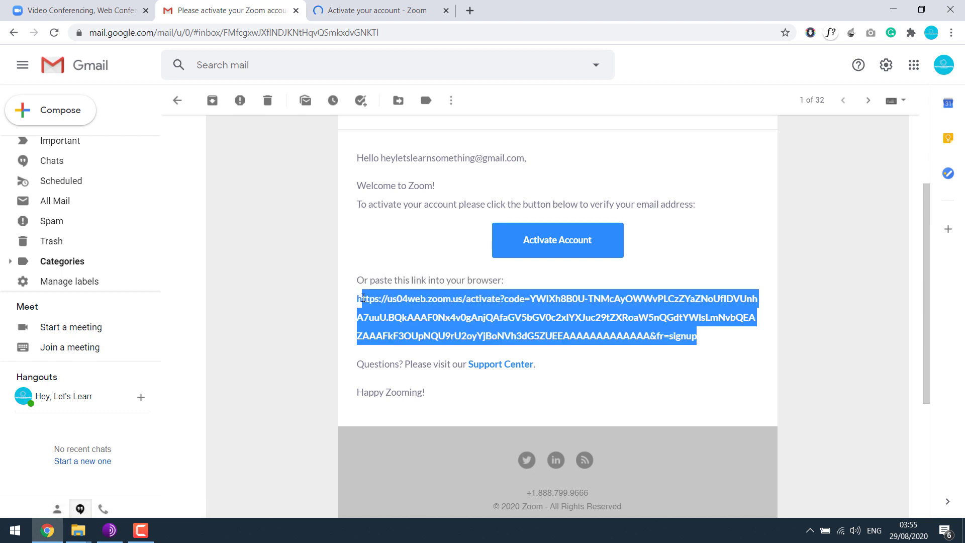
Step: On the activation page, answer No to the sign-up question and continue to the details form
{"action": "left_click", "coordinate": [369, 10]}
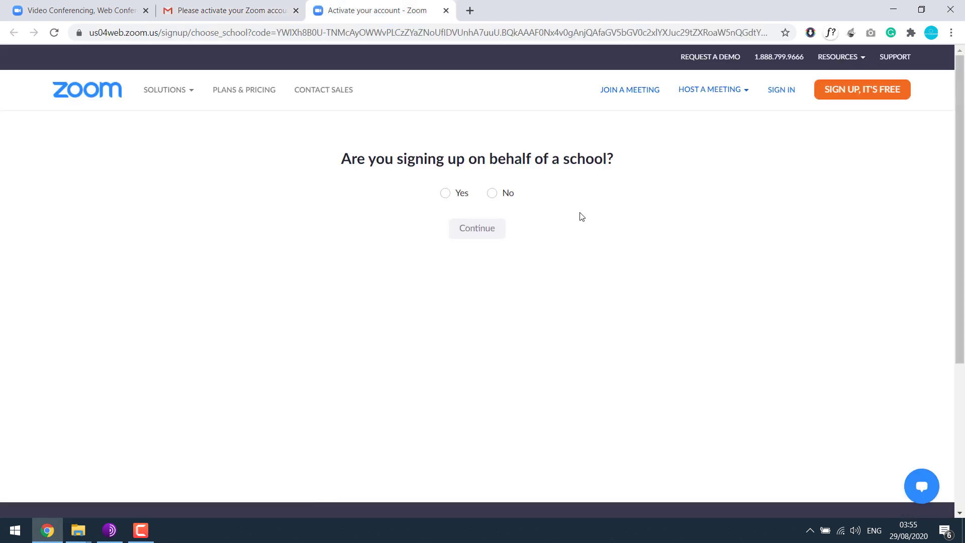
{"action": "left_click", "coordinate": [492, 192]}
{"action": "left_click", "coordinate": [482, 230]}
{"action": "scroll", "coordinate": [399, 271], "scroll_direction": "down", "scroll_amount": 1}
Step: Enter the account's first and last name and a confirmed password, then submit
{"action": "left_click", "coordinate": [625, 234]}
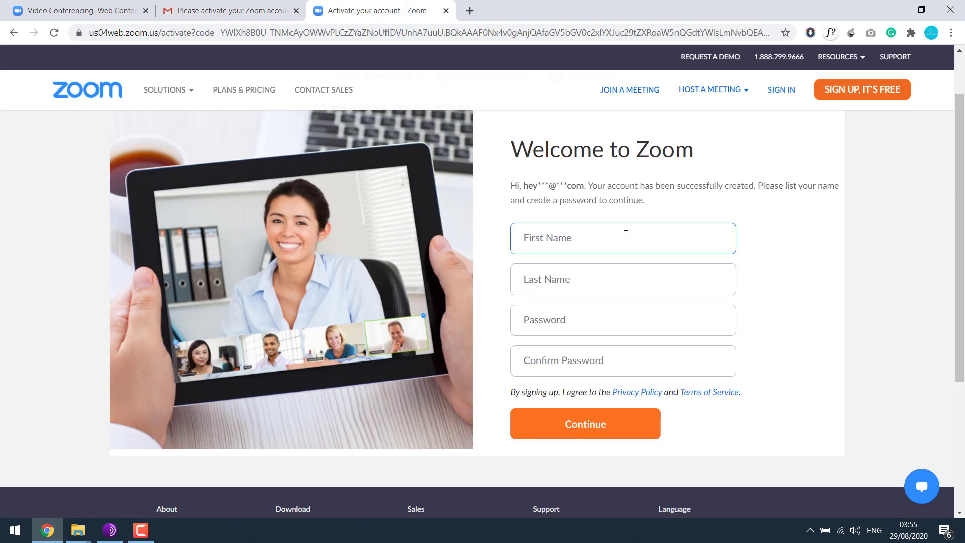
{"action": "key", "text": "Tab"}
{"action": "key", "text": "Tab"}
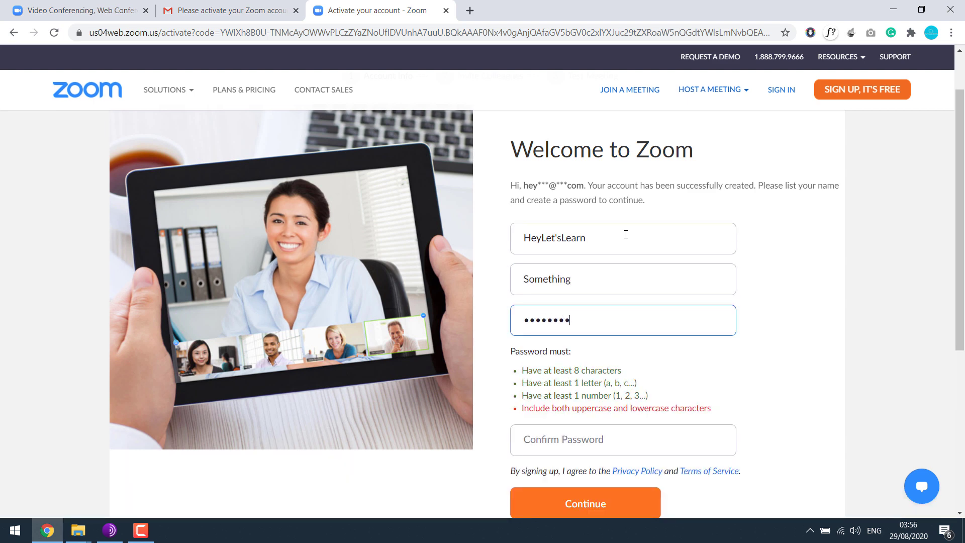
{"action": "key", "text": "ctrl+a"}
{"action": "key", "text": "Tab"}
{"action": "scroll", "coordinate": [678, 296], "scroll_direction": "down", "scroll_amount": 5}
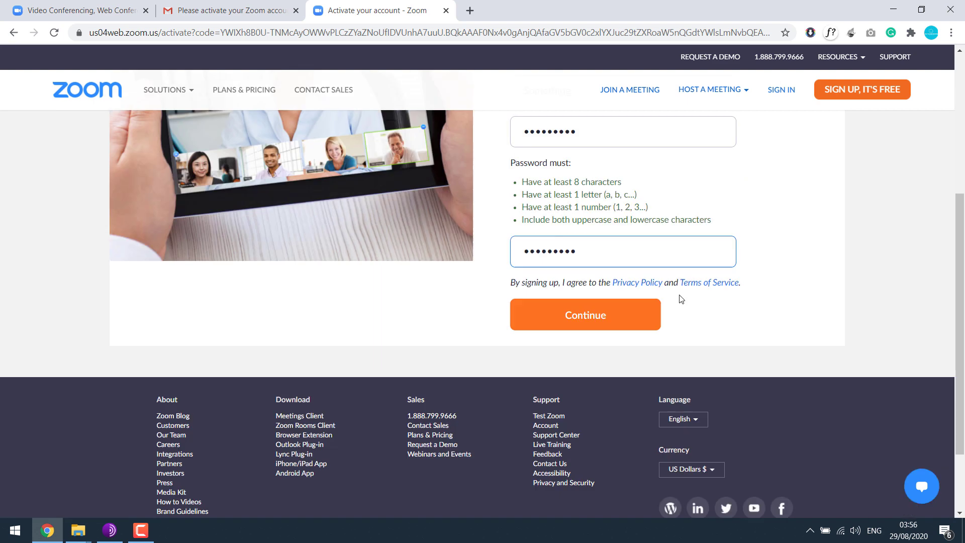
{"action": "key", "text": "Return"}
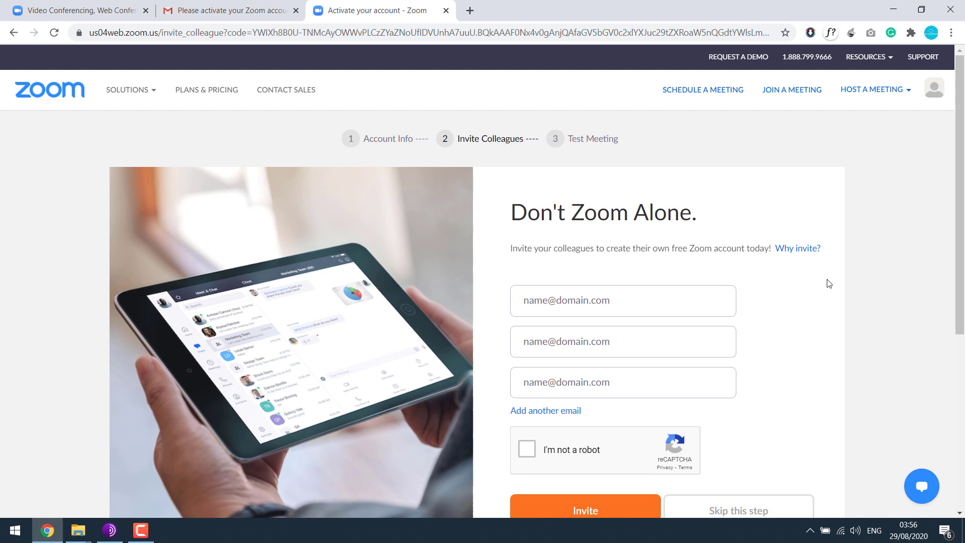
Step: Skip inviting colleagues and go to the account's profile page
{"action": "scroll", "coordinate": [772, 284], "scroll_direction": "down", "scroll_amount": 2}
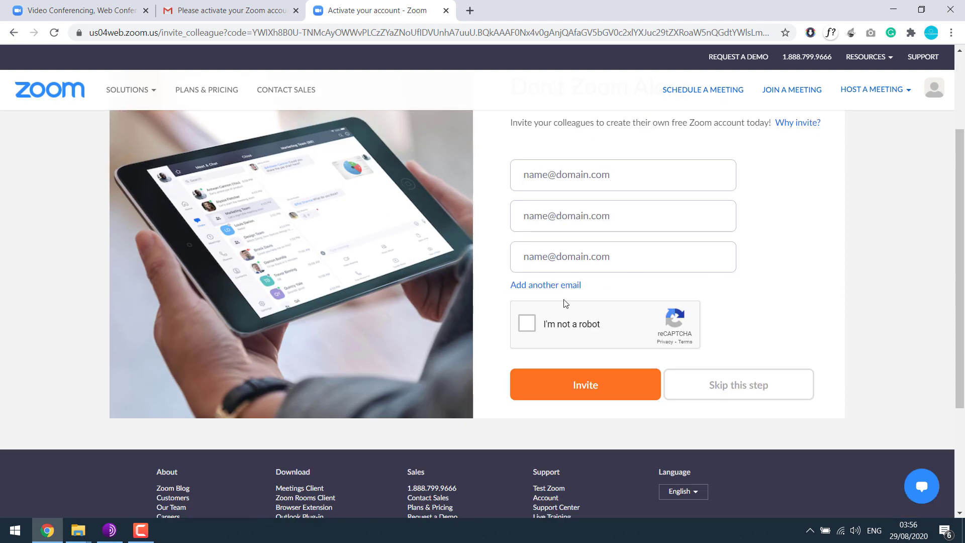
{"action": "left_click", "coordinate": [748, 381]}
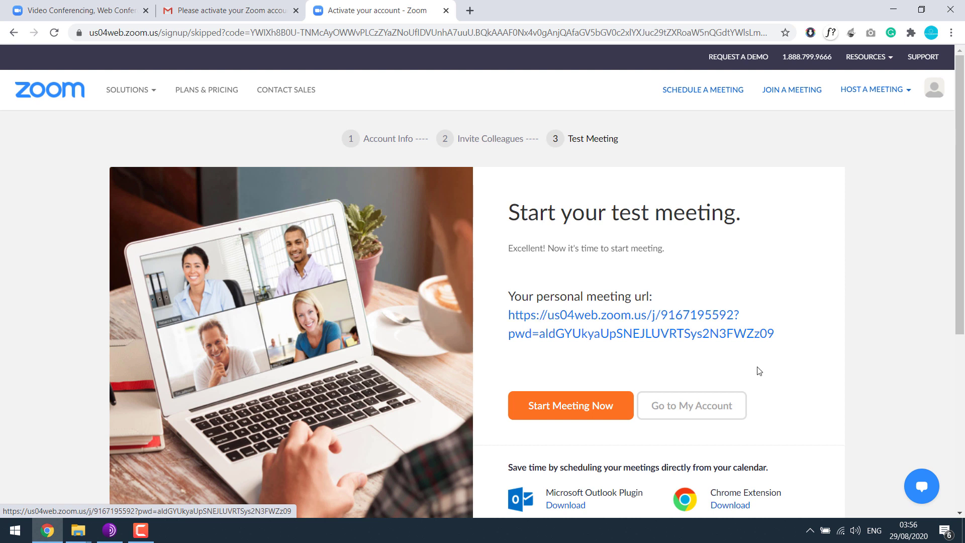
{"action": "left_click_drag", "start_coordinate": [792, 338], "coordinate": [507, 314]}
{"action": "scroll", "coordinate": [756, 304], "scroll_direction": "down", "scroll_amount": 1}
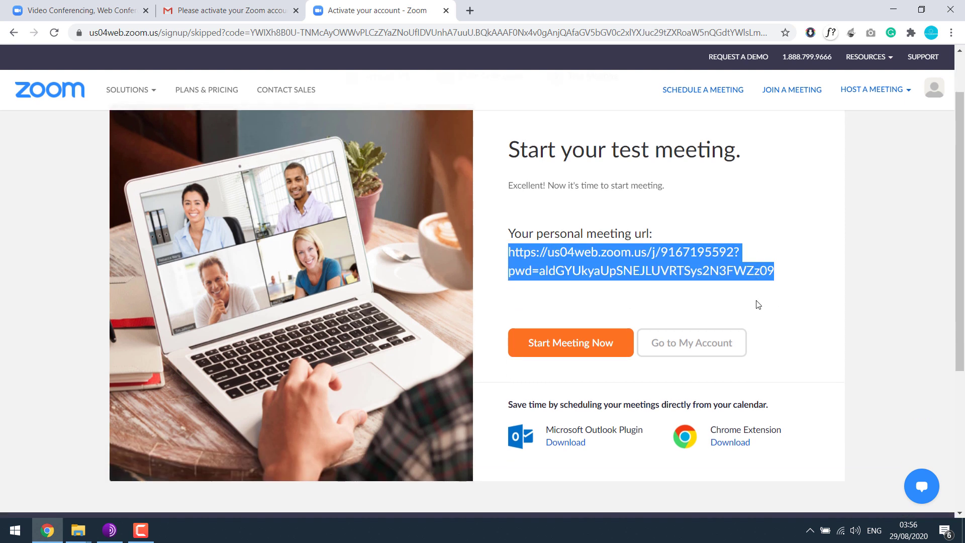
{"action": "scroll", "coordinate": [698, 350], "scroll_direction": "up", "scroll_amount": 1}
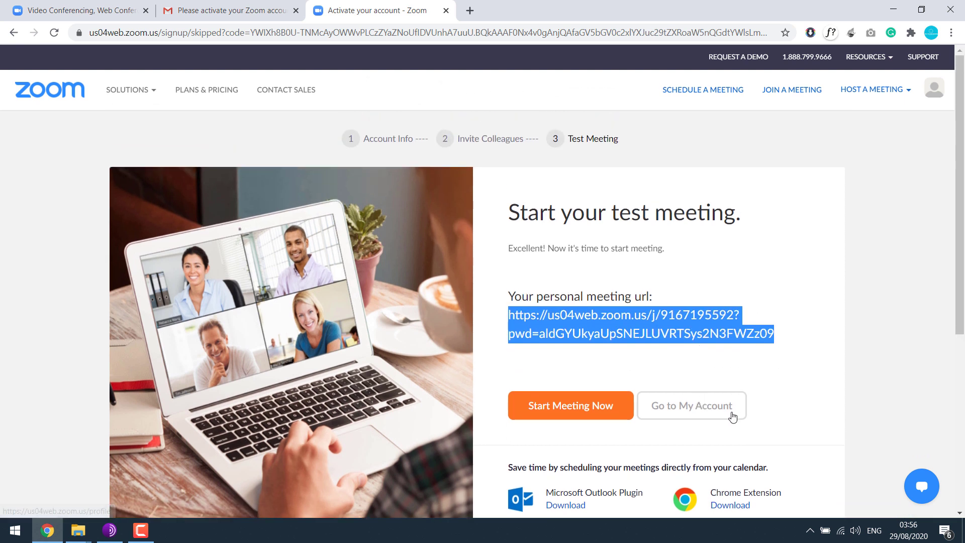
{"action": "left_click", "coordinate": [701, 407]}
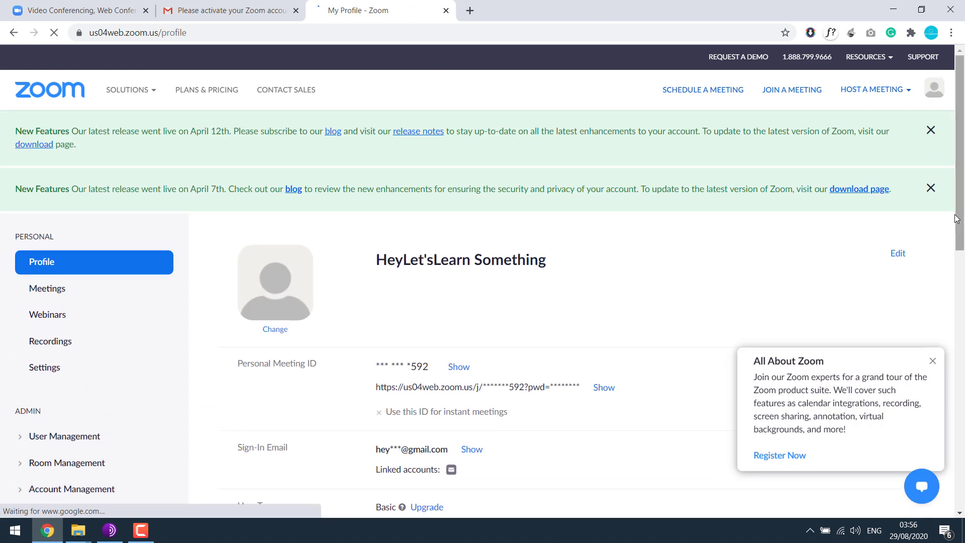
Step: Close both New Features notices, review the profile, and open the Host a Meeting choices
{"action": "left_click", "coordinate": [930, 188]}
{"action": "left_click", "coordinate": [930, 131]}
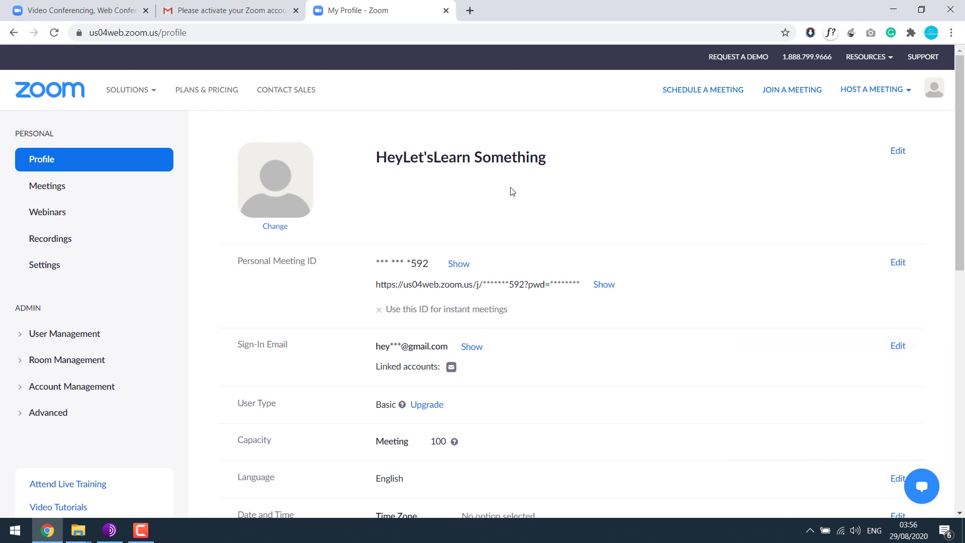
{"action": "scroll", "coordinate": [503, 198], "scroll_direction": "down", "scroll_amount": 10}
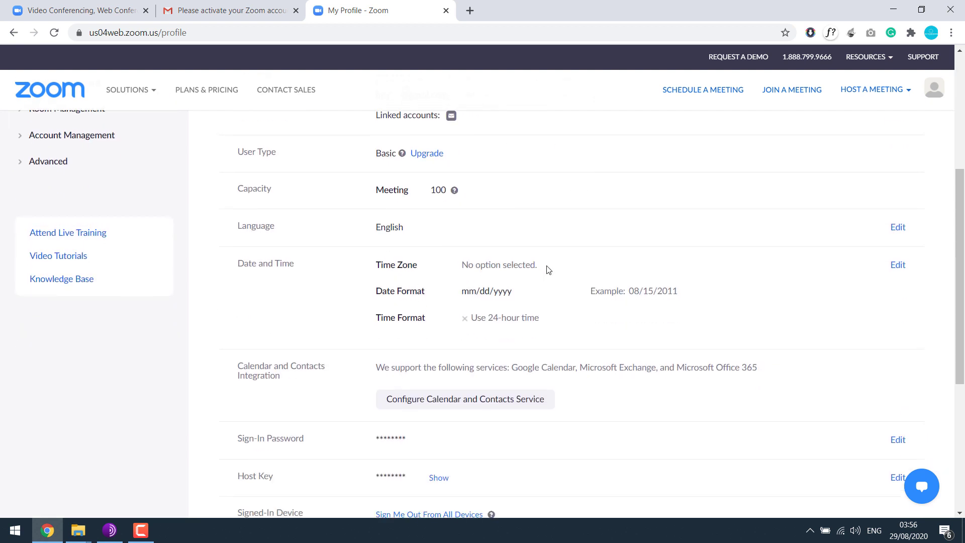
{"action": "scroll", "coordinate": [884, 342], "scroll_direction": "up", "scroll_amount": 3}
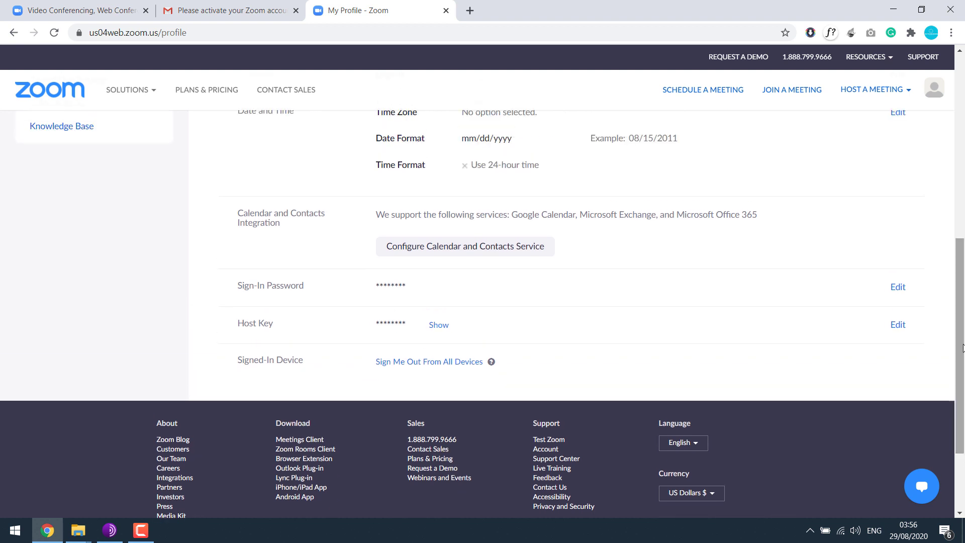
{"action": "scroll", "coordinate": [962, 271], "scroll_direction": "up", "scroll_amount": 6}
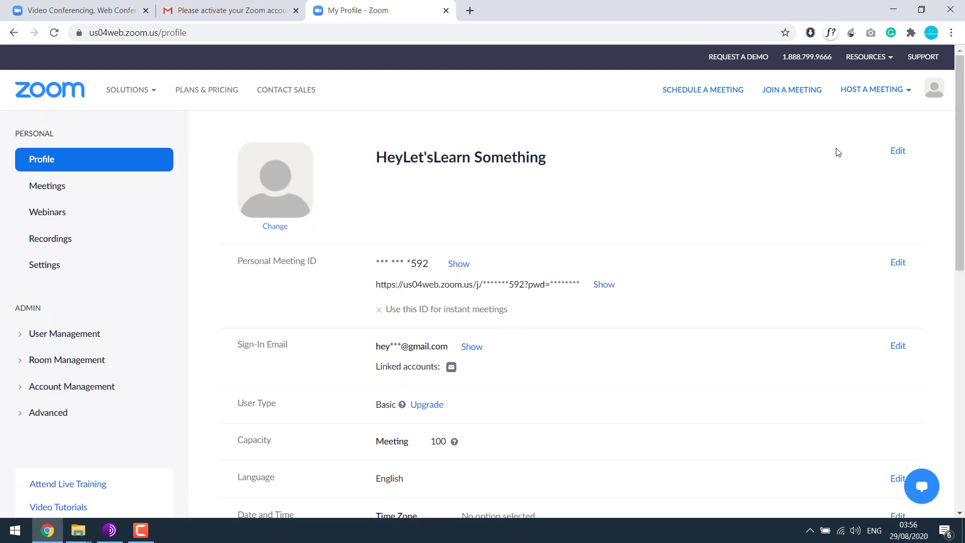
{"action": "left_click", "coordinate": [909, 92]}
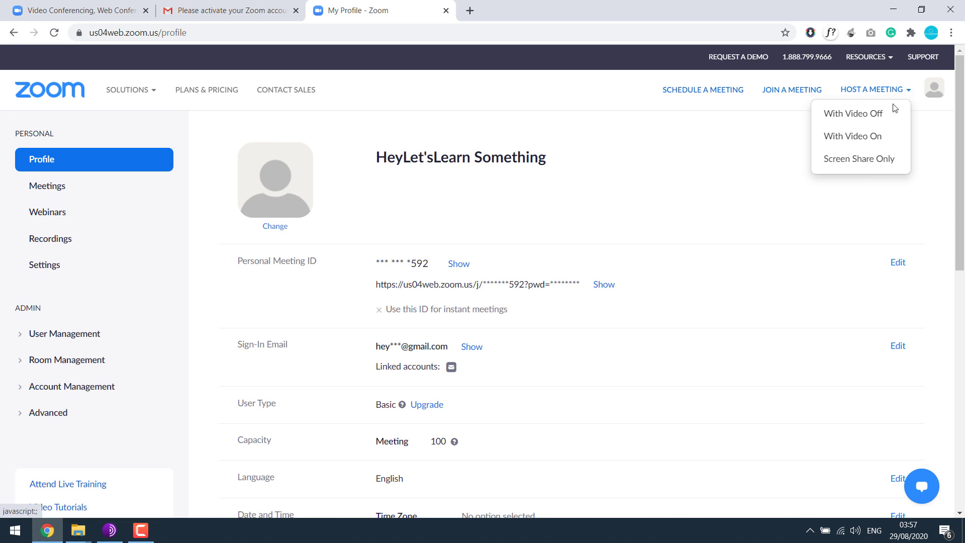
Step: Start a meeting with video on and check the downloaded Zoom launcher
{"action": "left_click", "coordinate": [877, 142]}
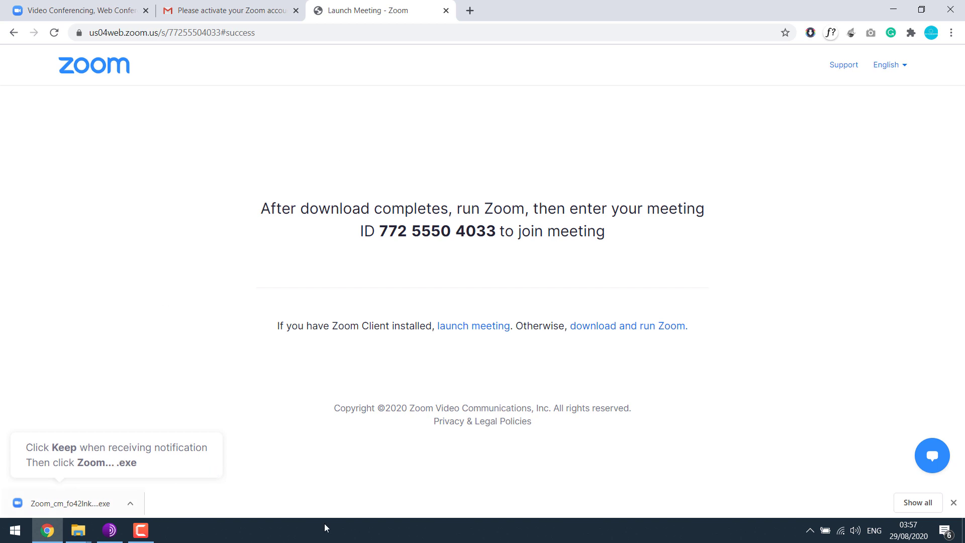
{"action": "left_click", "coordinate": [919, 504]}
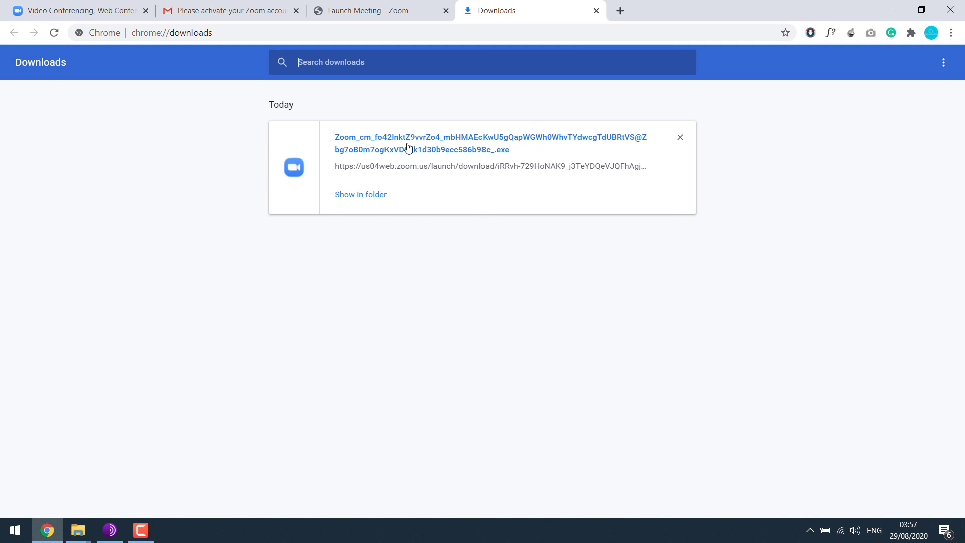
{"action": "left_click", "coordinate": [410, 4]}
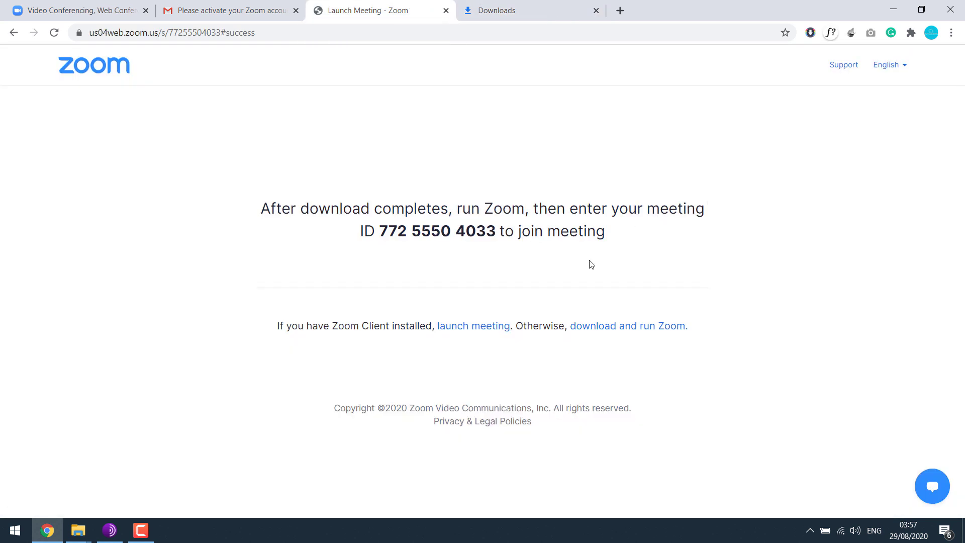
Step: Paste the meeting ID line into a new Notepad window, then request the Zoom download again
{"action": "left_click", "coordinate": [15, 531]}
{"action": "type", "text": "mee"}
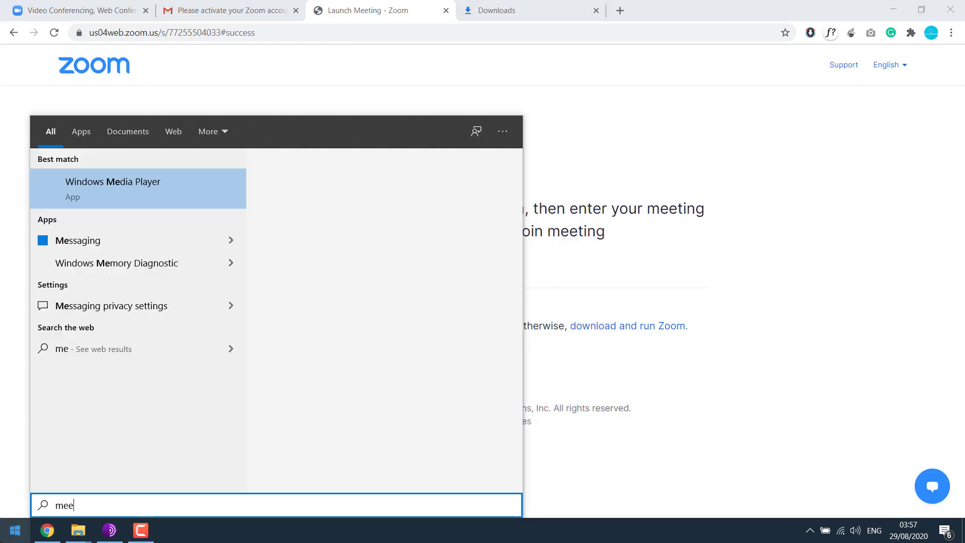
{"action": "key", "text": "BackSpace"}
{"action": "key", "text": "BackSpace"}
{"action": "type", "text": "n"}
{"action": "key", "text": "Return"}
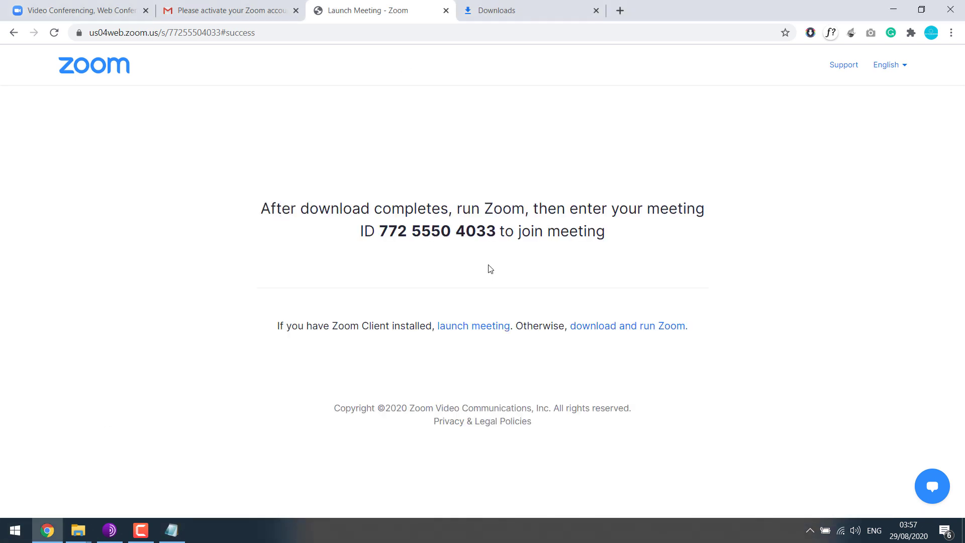
{"action": "mouse_move", "coordinate": [625, 245]}
{"action": "left_mouse_down"}
{"action": "mouse_move", "coordinate": [290, 209]}
{"action": "mouse_move", "coordinate": [357, 239]}
{"action": "mouse_move", "coordinate": [588, 232]}
{"action": "mouse_move", "coordinate": [358, 232]}
{"action": "left_mouse_up"}
{"action": "key", "text": "ctrl+c"}
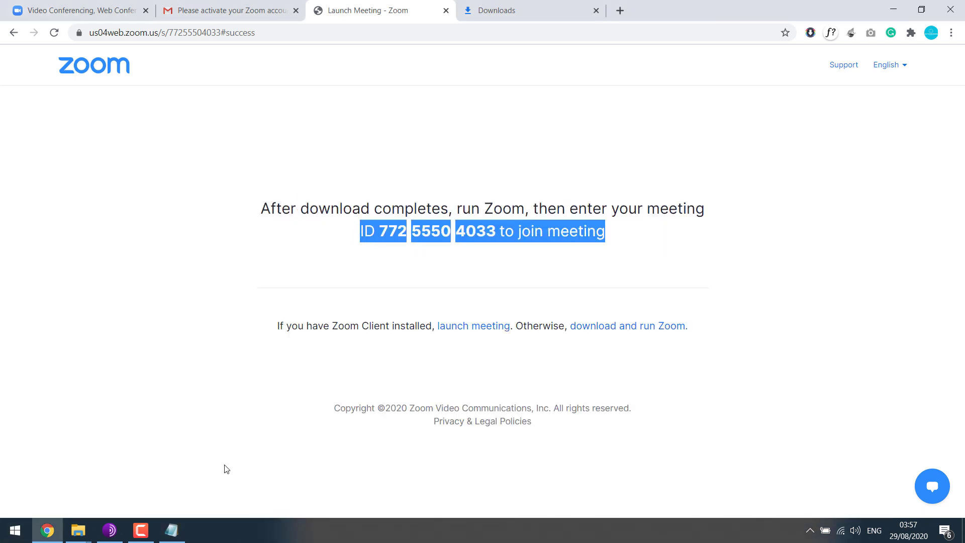
{"action": "left_click", "coordinate": [172, 530]}
{"action": "key", "text": "ctrl+v"}
{"action": "left_click", "coordinate": [188, 156]}
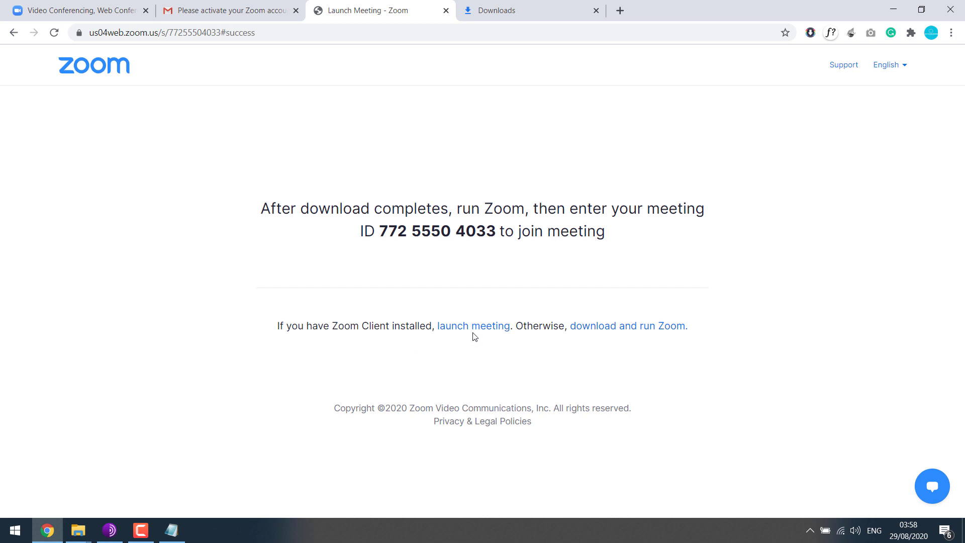
{"action": "left_click", "coordinate": [637, 327]}
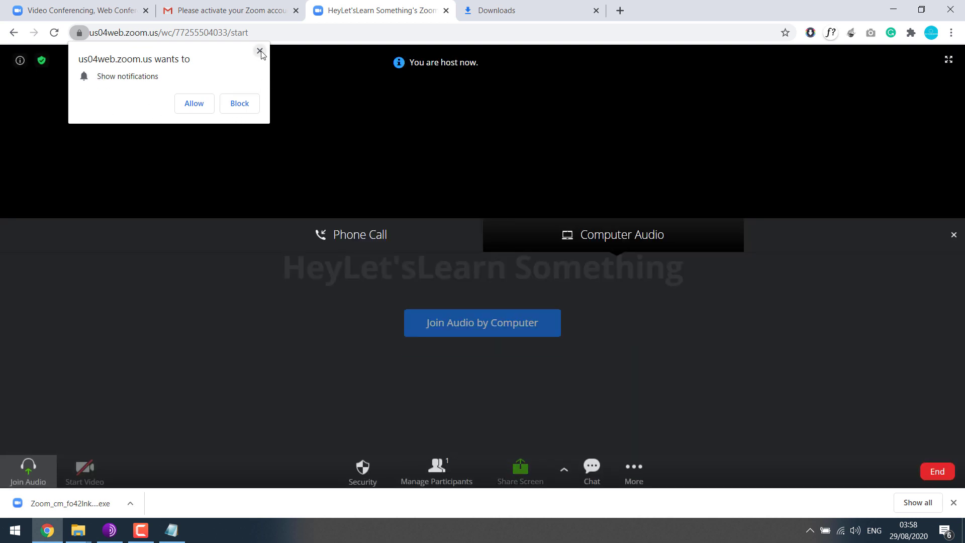
Step: Block notifications, allow the microphone, clear both Zoom downloads, and close the Gmail and leftover tabs
{"action": "left_click", "coordinate": [259, 51]}
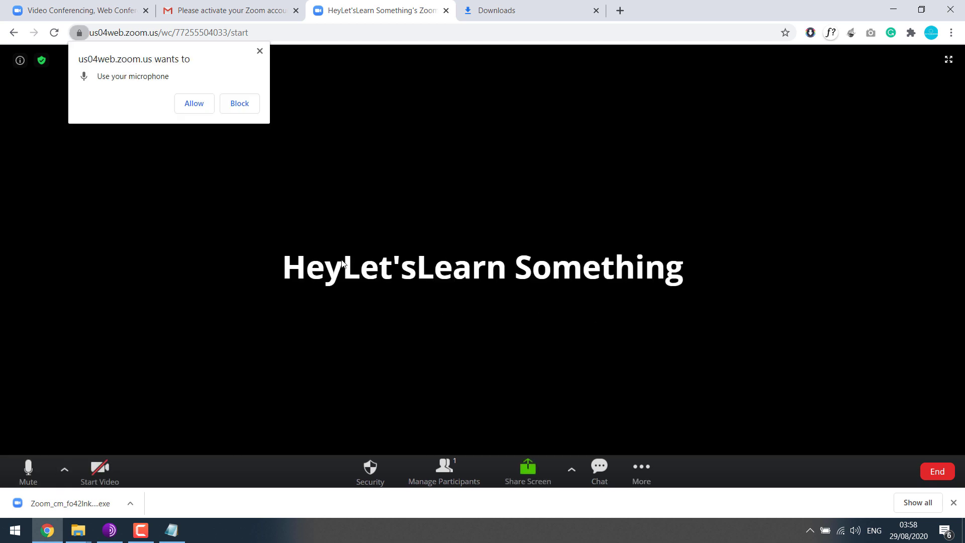
{"action": "left_click", "coordinate": [190, 103]}
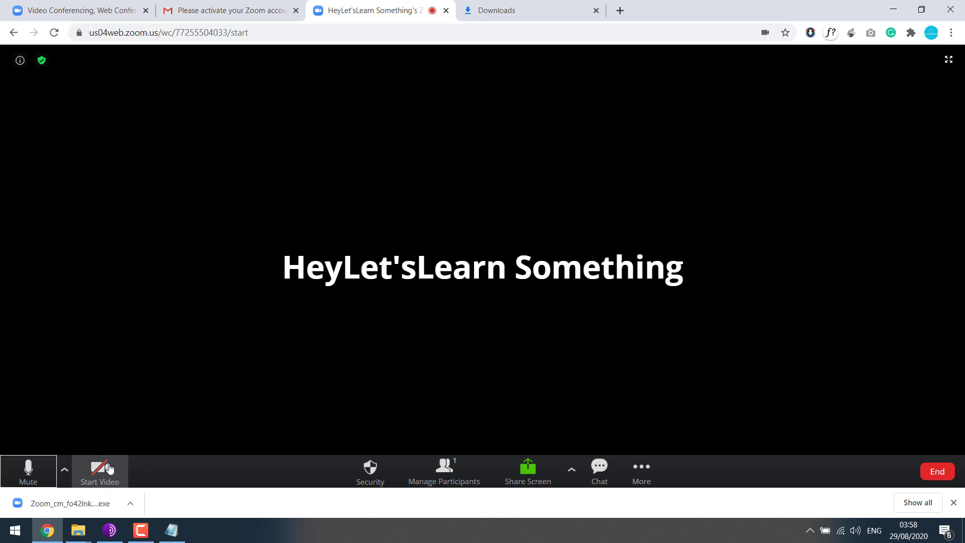
{"action": "left_click", "coordinate": [924, 504]}
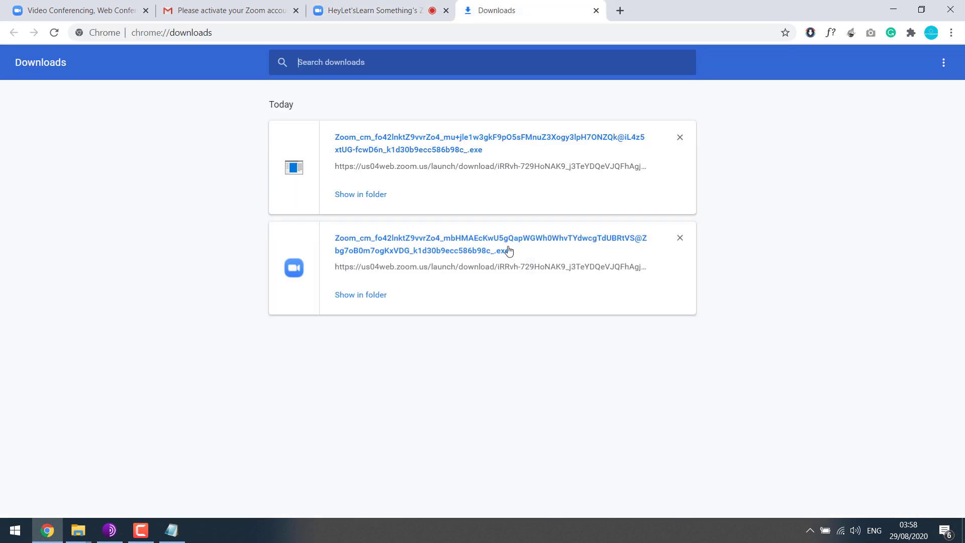
{"action": "left_click", "coordinate": [682, 141]}
{"action": "left_click", "coordinate": [680, 139]}
{"action": "left_click", "coordinate": [596, 10]}
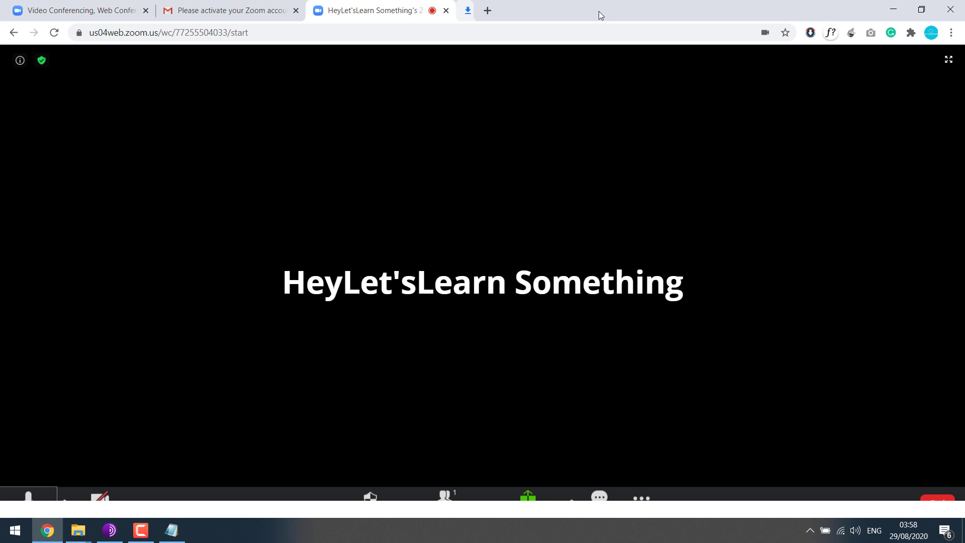
{"action": "left_click", "coordinate": [296, 11]}
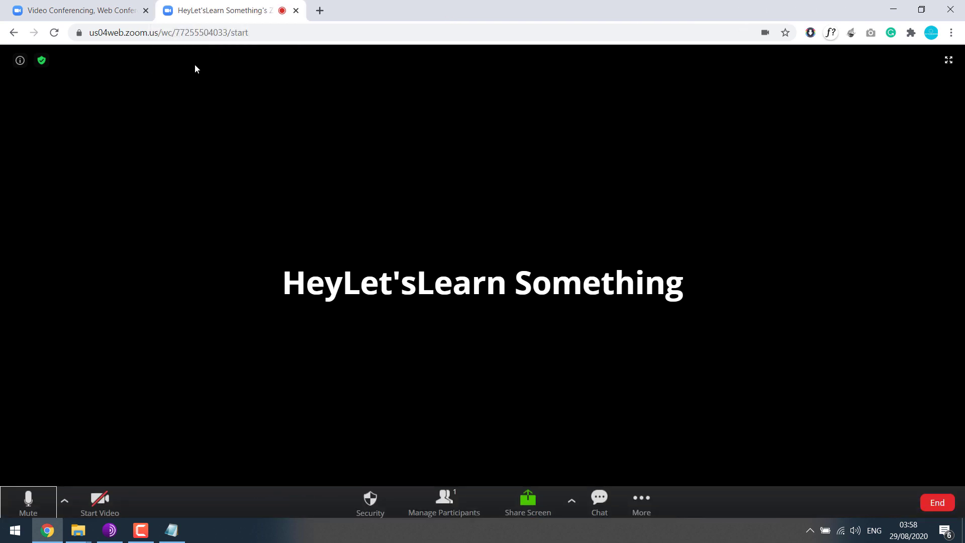
{"action": "left_click", "coordinate": [146, 10]}
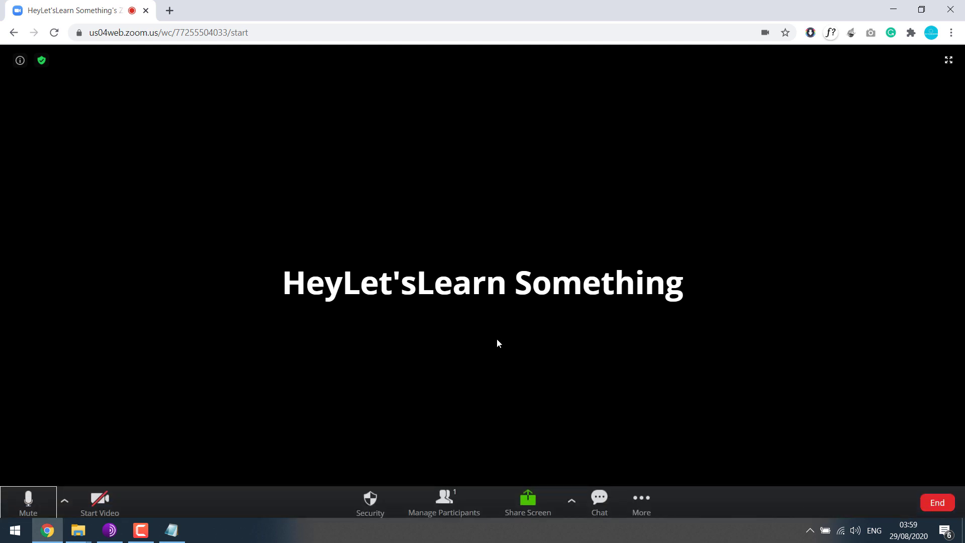
Step: Turn the meeting camera on and toggle the microphone mute off and on
{"action": "left_click", "coordinate": [109, 507]}
{"action": "left_click", "coordinate": [23, 500]}
{"action": "left_click", "coordinate": [22, 500]}
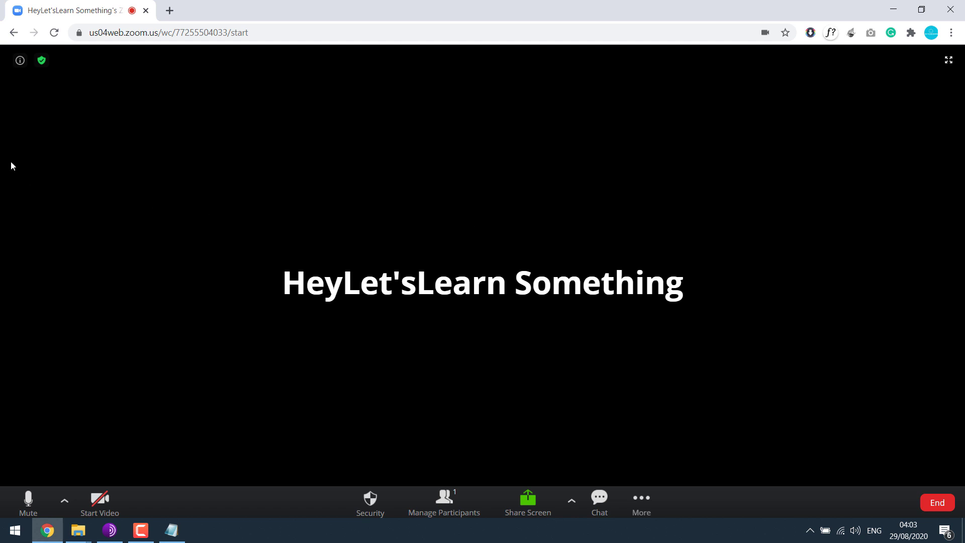
Step: Copy the meeting info panel's details from Conference ID through the invite link
{"action": "left_click", "coordinate": [20, 61]}
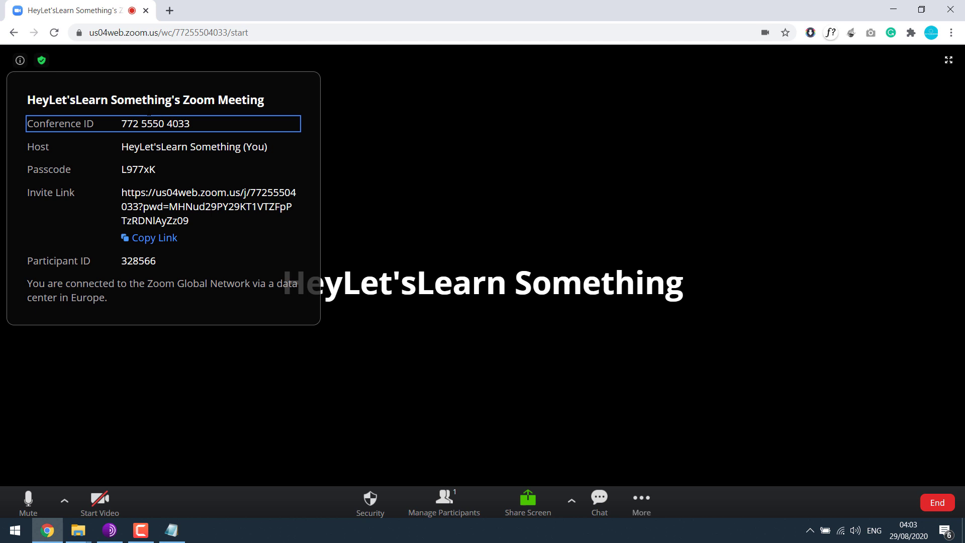
{"action": "mouse_move", "coordinate": [192, 225]}
{"action": "left_mouse_down"}
{"action": "mouse_move", "coordinate": [119, 192]}
{"action": "mouse_move", "coordinate": [161, 175]}
{"action": "mouse_move", "coordinate": [108, 173]}
{"action": "left_mouse_up"}
{"action": "left_click_drag", "start_coordinate": [194, 124], "coordinate": [115, 128]}
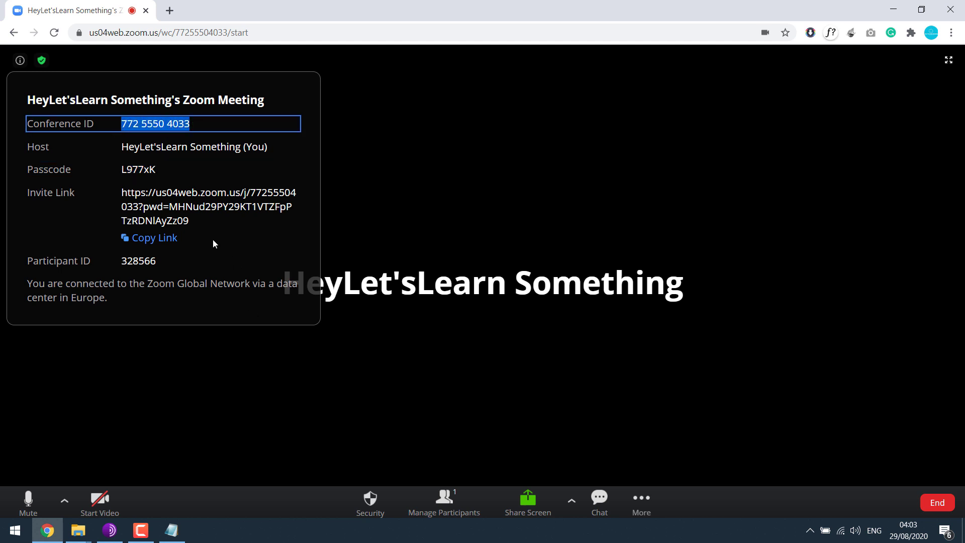
{"action": "left_click_drag", "start_coordinate": [199, 239], "coordinate": [30, 123]}
{"action": "right_click", "coordinate": [41, 123]}
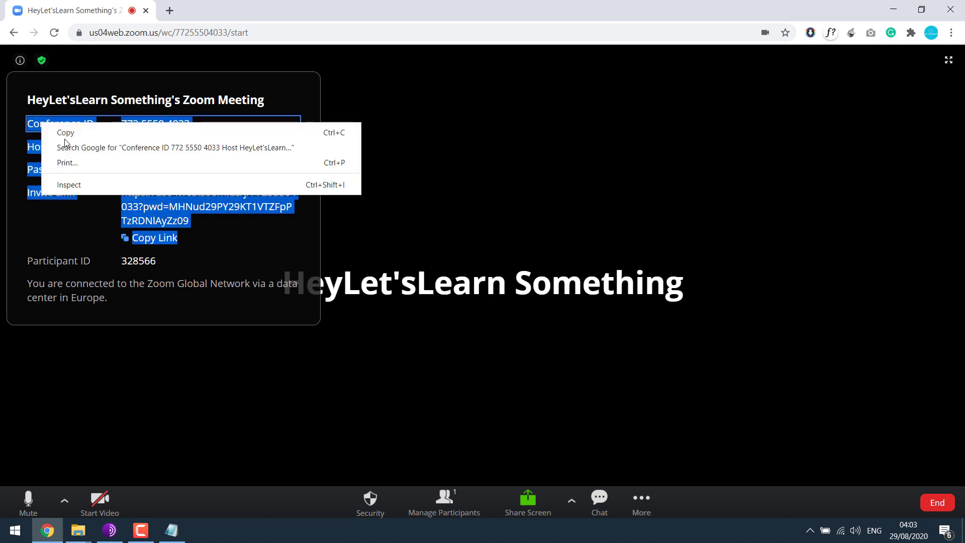
{"action": "left_click", "coordinate": [110, 133]}
{"action": "left_click", "coordinate": [171, 530]}
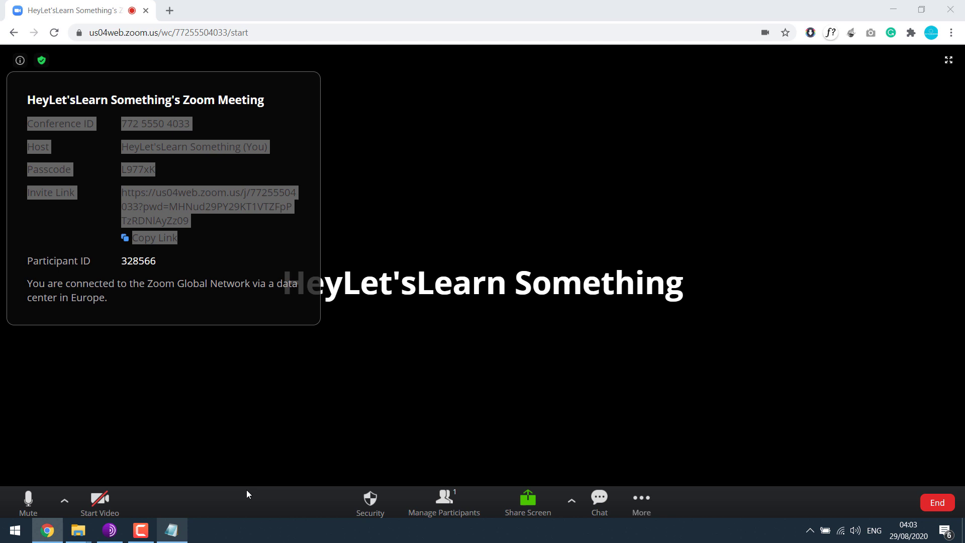
Step: Replace the note with the meeting details, label the conference ID, join 'Passcode:', and delete Host and Copy Link lines
{"action": "key", "text": "ctrl+a"}
{"action": "key", "text": "ctrl+v"}
{"action": "left_click", "coordinate": [287, 171]}
{"action": "type", "text": "ID"}
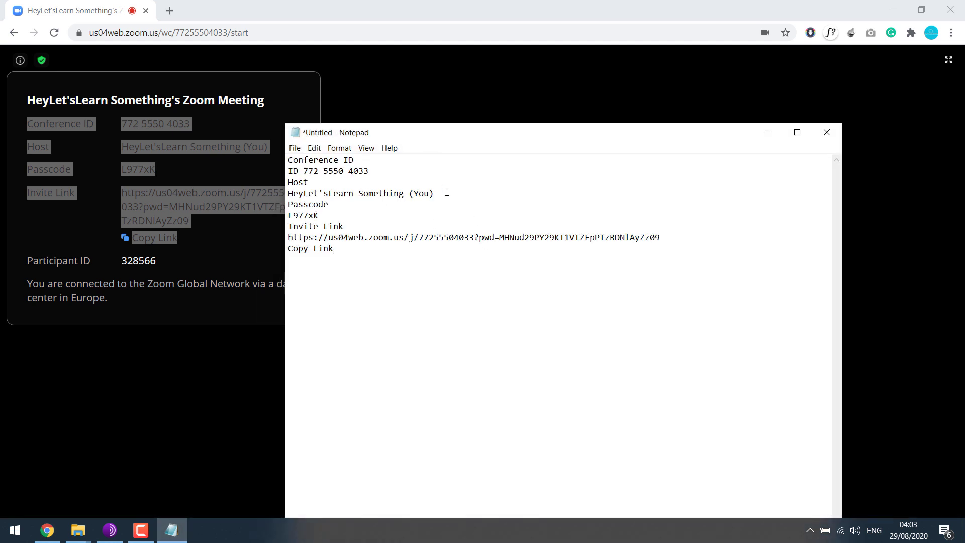
{"action": "left_click_drag", "start_coordinate": [368, 171], "coordinate": [433, 193]}
{"action": "key", "text": "Delete"}
{"action": "left_click_drag", "start_coordinate": [328, 182], "coordinate": [287, 193]}
{"action": "type", "text": ":"}
{"action": "left_click_drag", "start_coordinate": [660, 204], "coordinate": [423, 215]}
{"action": "key", "text": "Delete"}
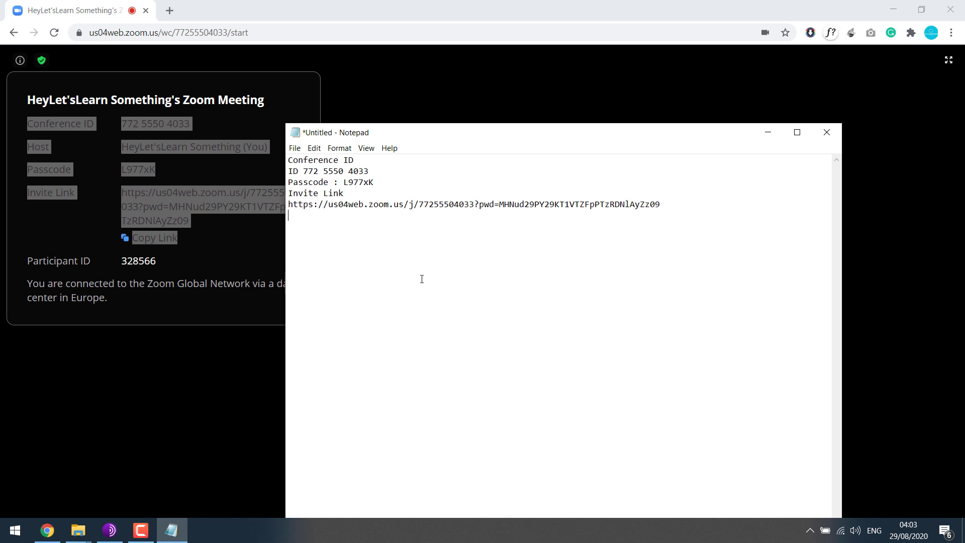
Step: Launch Firefox and select the invite link in the Notepad note
{"action": "mouse_move", "coordinate": [140, 368]}
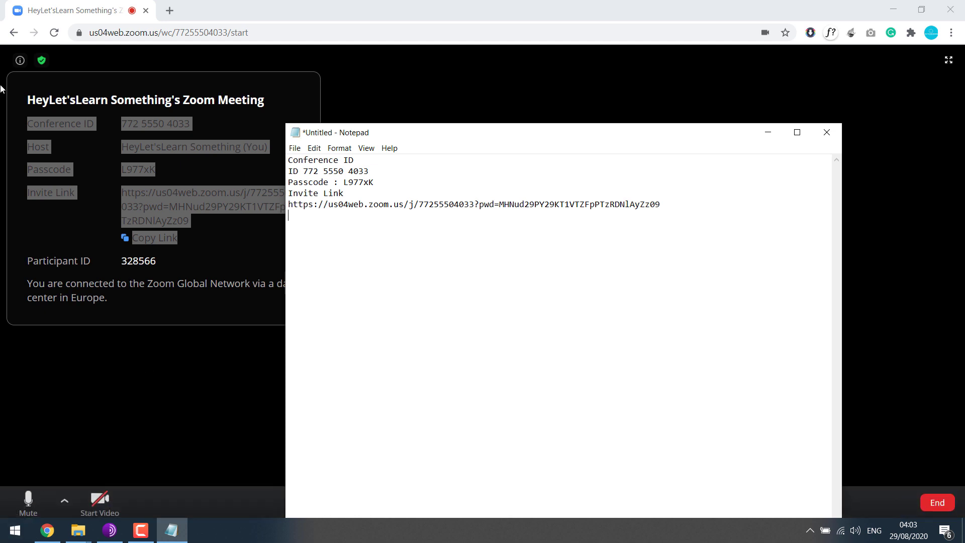
{"action": "left_click", "coordinate": [20, 60]}
{"action": "left_click", "coordinate": [15, 530]}
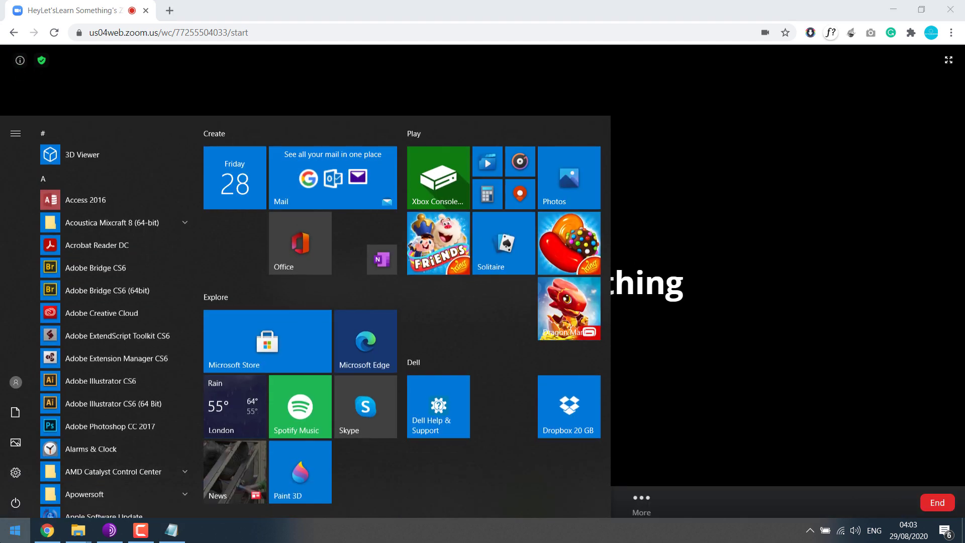
{"action": "type", "text": "fire"}
{"action": "key", "text": "Return"}
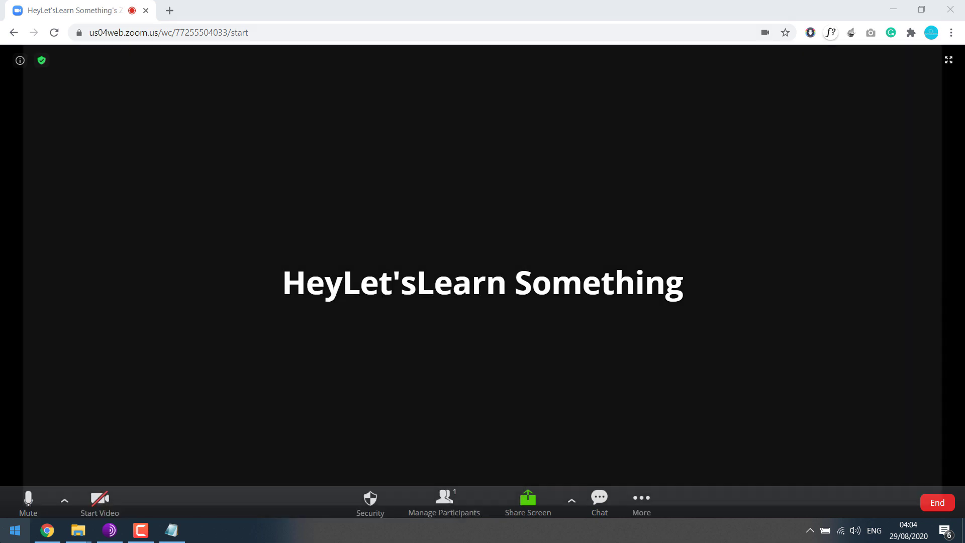
{"action": "left_click", "coordinate": [171, 530]}
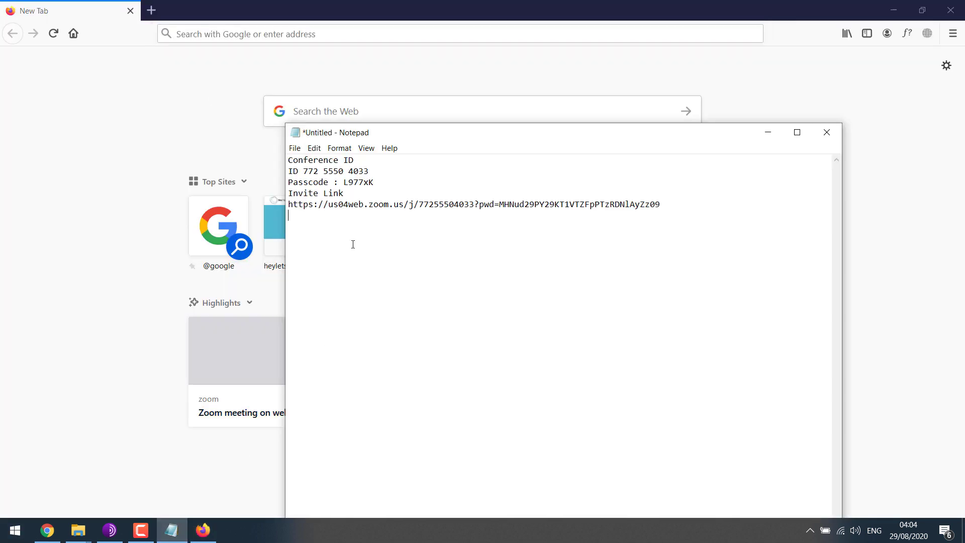
{"action": "left_click_drag", "start_coordinate": [685, 200], "coordinate": [290, 210]}
{"action": "key", "text": "ctrl+c"}
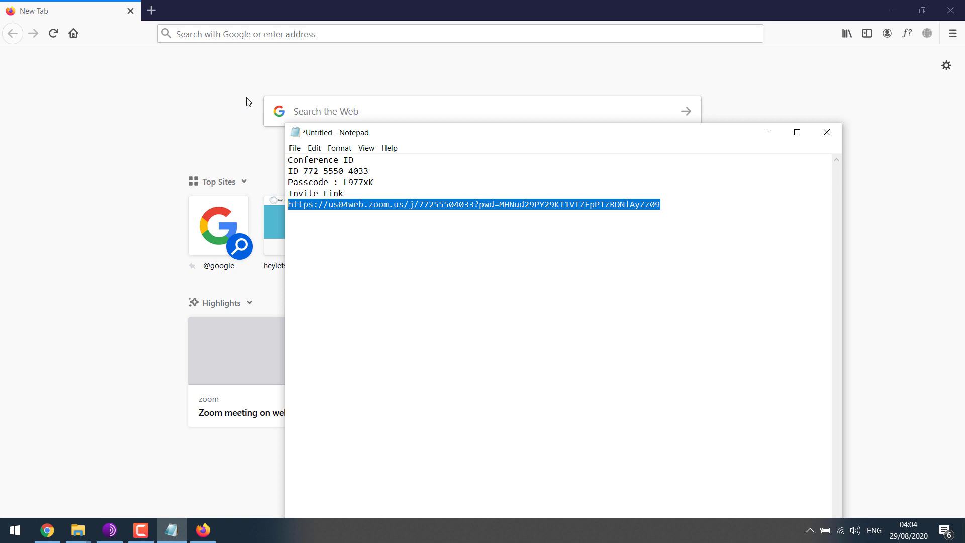
Step: Load the pasted invite link in Firefox, cancel the launcher download, and choose to join from the browser
{"action": "left_click", "coordinate": [216, 34]}
{"action": "key", "text": "ctrl+v"}
{"action": "key", "text": "Return"}
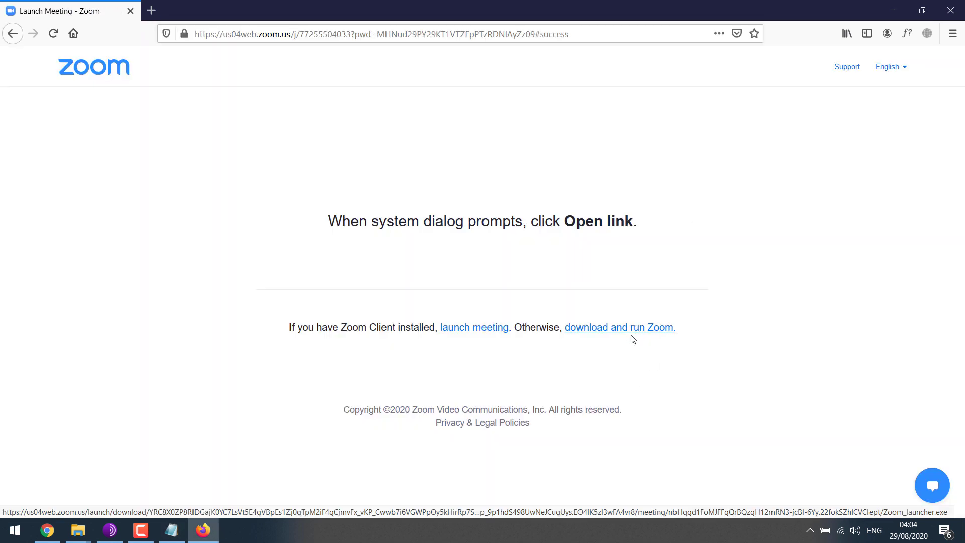
{"action": "left_click", "coordinate": [630, 332]}
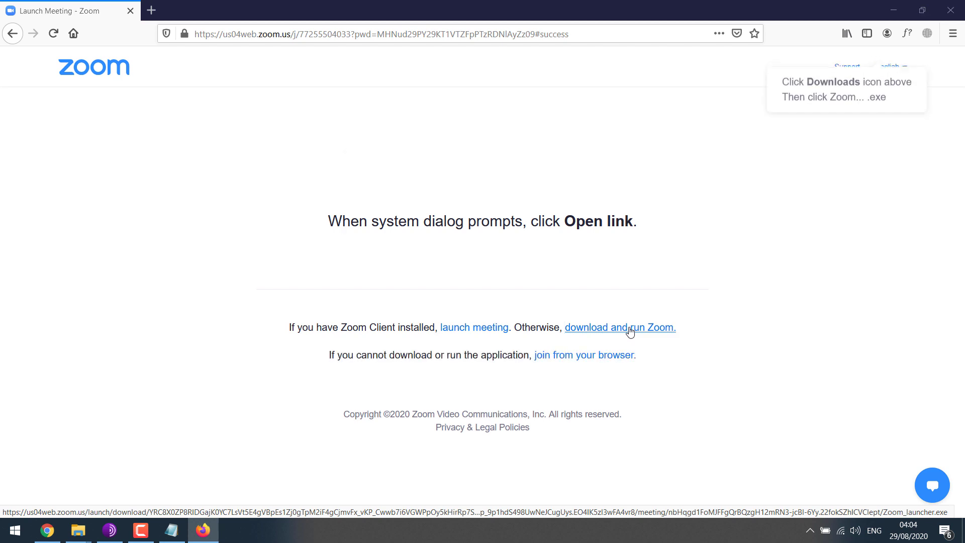
{"action": "left_click", "coordinate": [585, 257]}
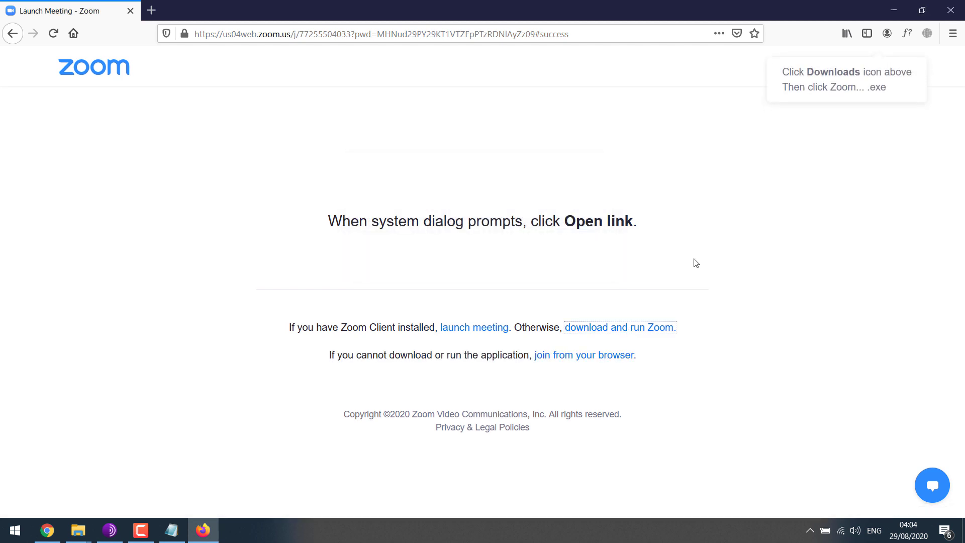
{"action": "left_click", "coordinate": [576, 360]}
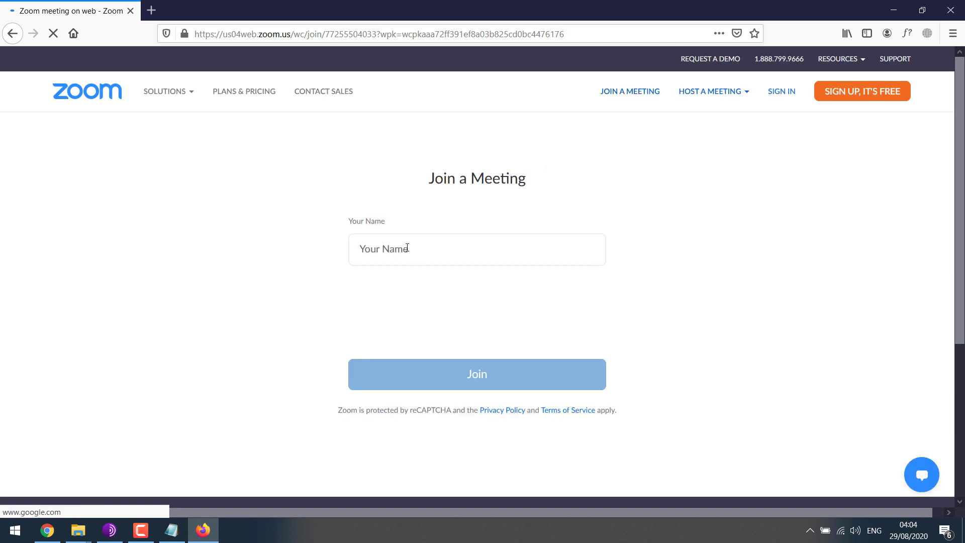
Step: Join as guest 'It's me hey!', passing the traffic-light reCAPTCHA and allowing firewall access
{"action": "left_click", "coordinate": [407, 248]}
{"action": "type", "text": "It's me "}
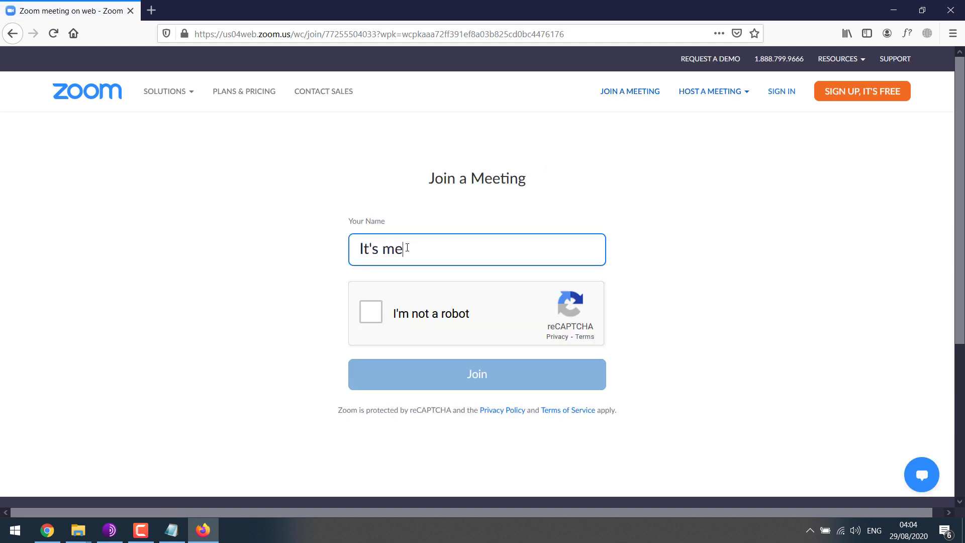
{"action": "type", "text": "hey!"}
{"action": "left_click", "coordinate": [375, 313]}
{"action": "left_click", "coordinate": [514, 228]}
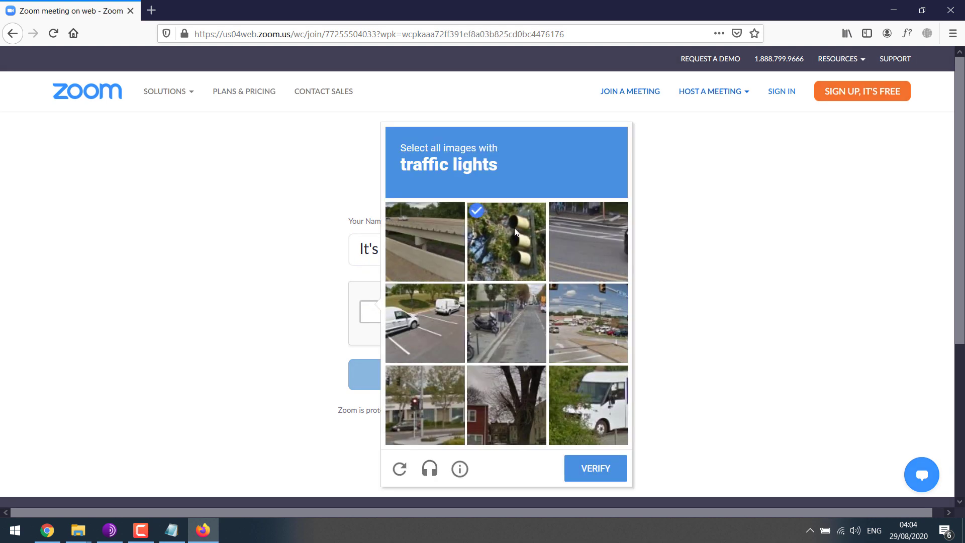
{"action": "left_click", "coordinate": [424, 405]}
{"action": "left_click", "coordinate": [564, 314]}
{"action": "left_click", "coordinate": [620, 467]}
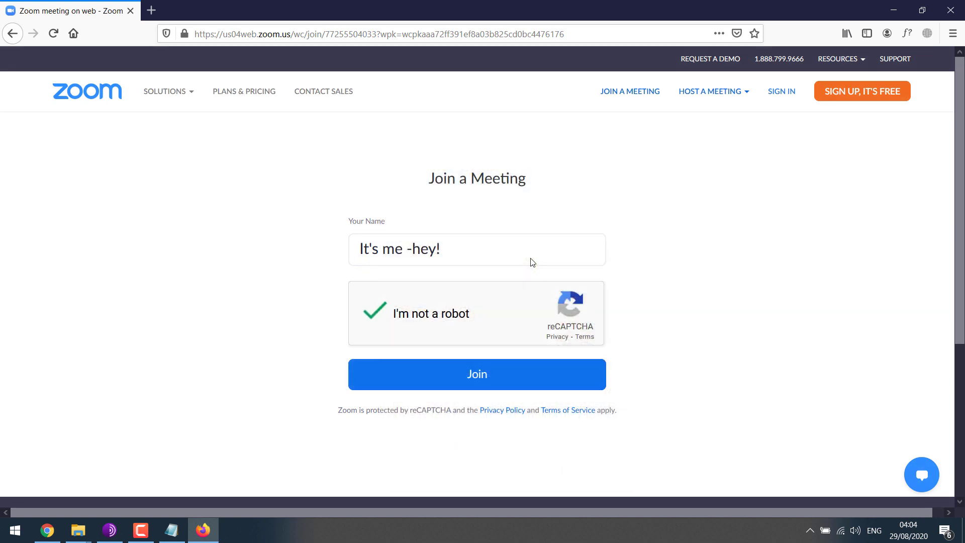
{"action": "left_click", "coordinate": [493, 377]}
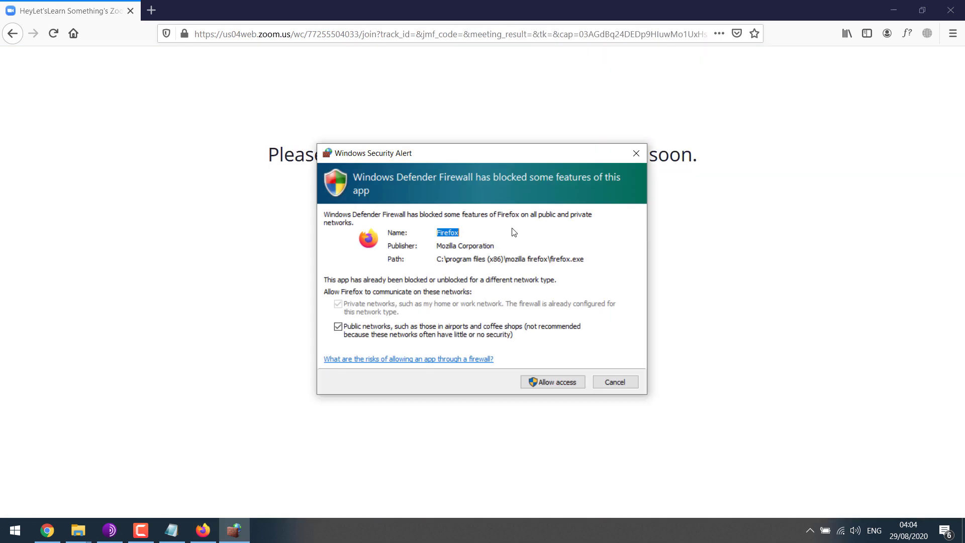
{"action": "left_click", "coordinate": [559, 381]}
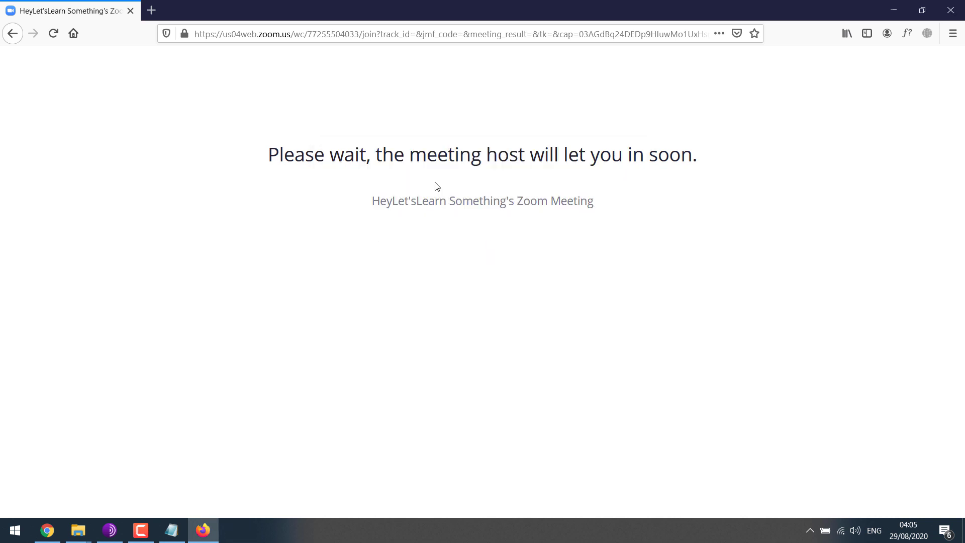
Step: Hide Firefox and admit the waiting guest from the host's Chrome participants list
{"action": "left_click", "coordinate": [893, 10]}
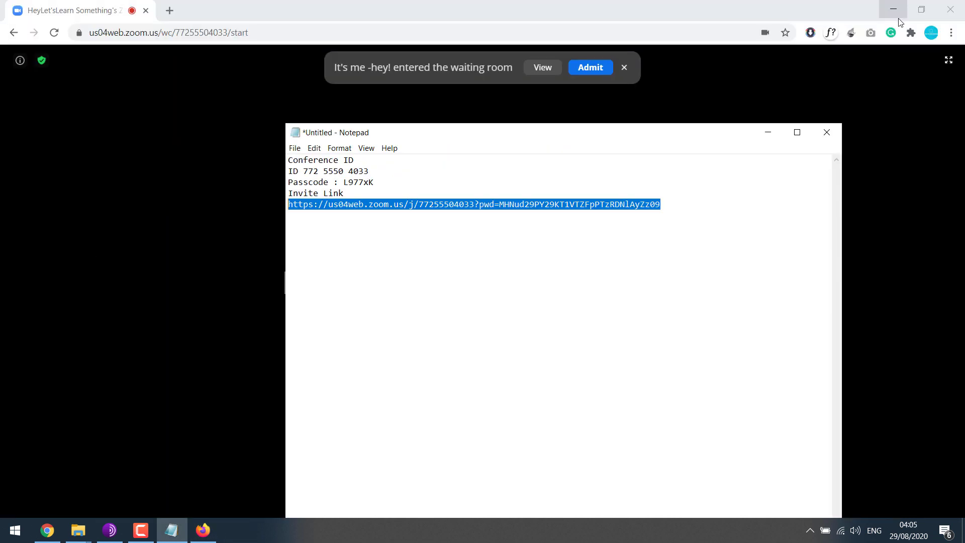
{"action": "left_click", "coordinate": [471, 4]}
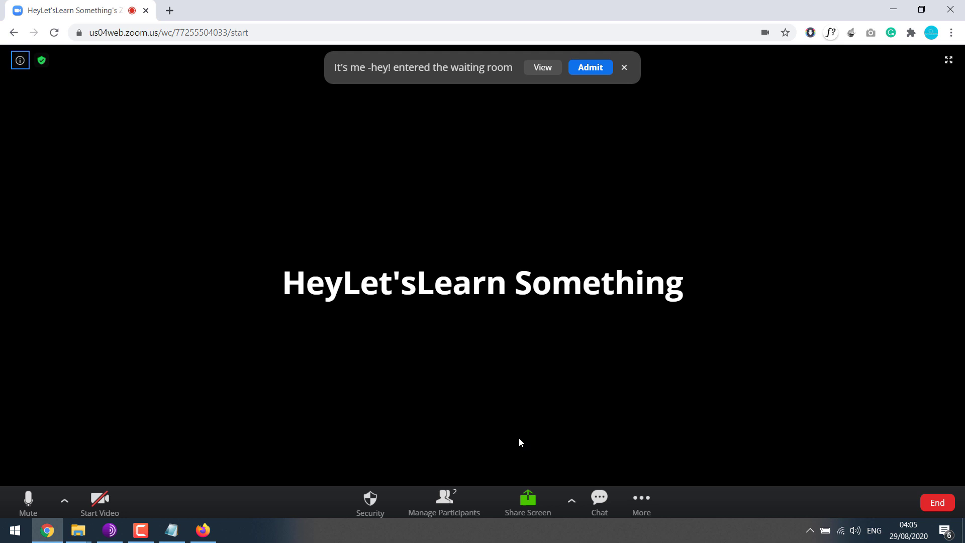
{"action": "left_click", "coordinate": [447, 502]}
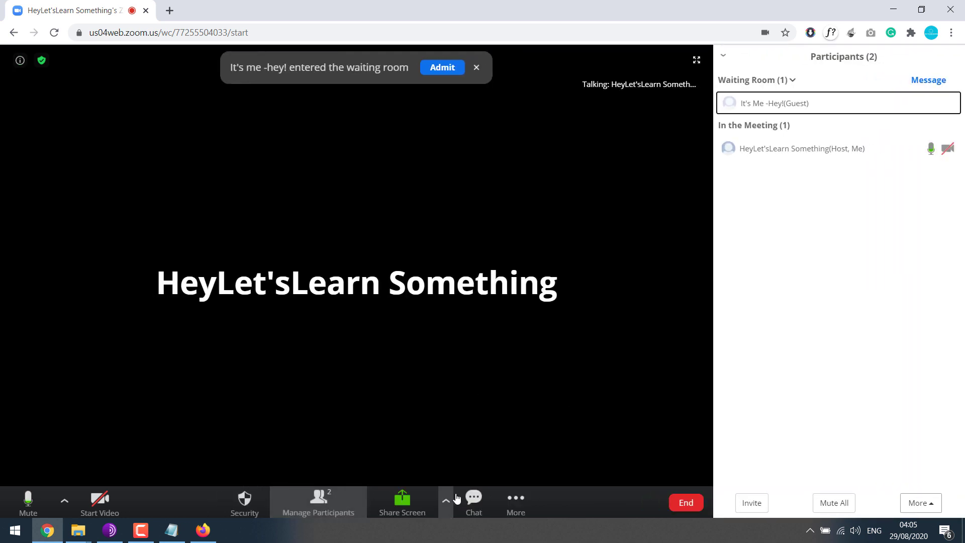
{"action": "mouse_move", "coordinate": [825, 101]}
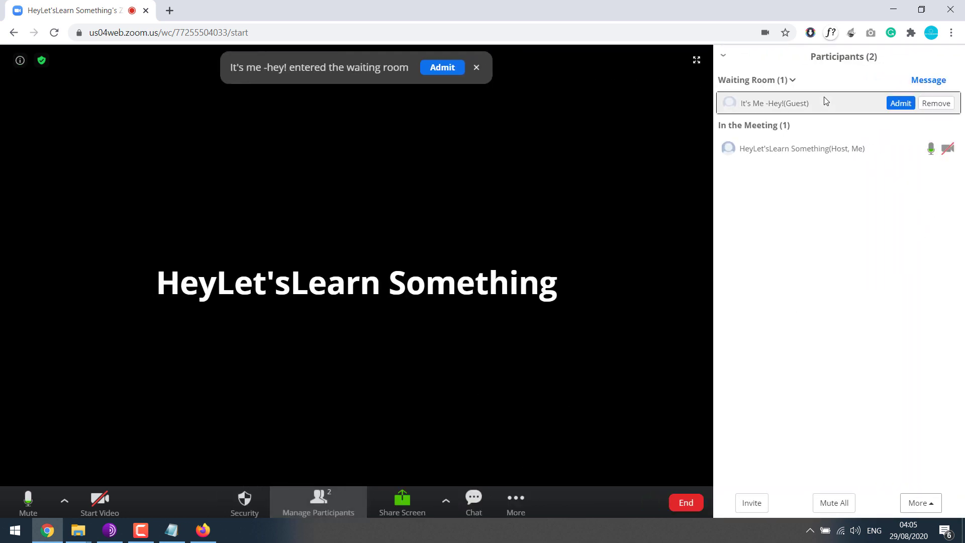
{"action": "left_click", "coordinate": [900, 103]}
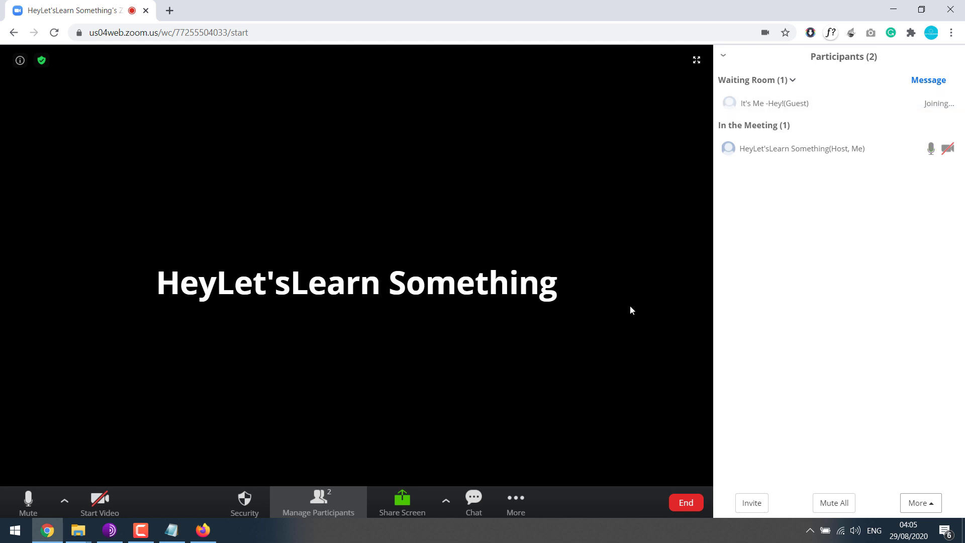
{"action": "left_click", "coordinate": [203, 530]}
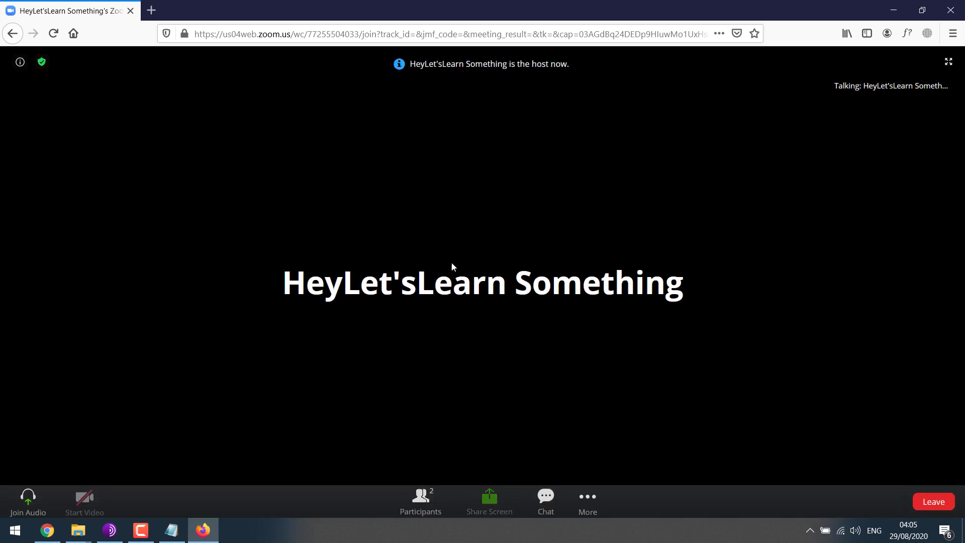
Step: In the guest's window, show participants, join computer audio with the microphone allowed, and mute
{"action": "left_click", "coordinate": [203, 530]}
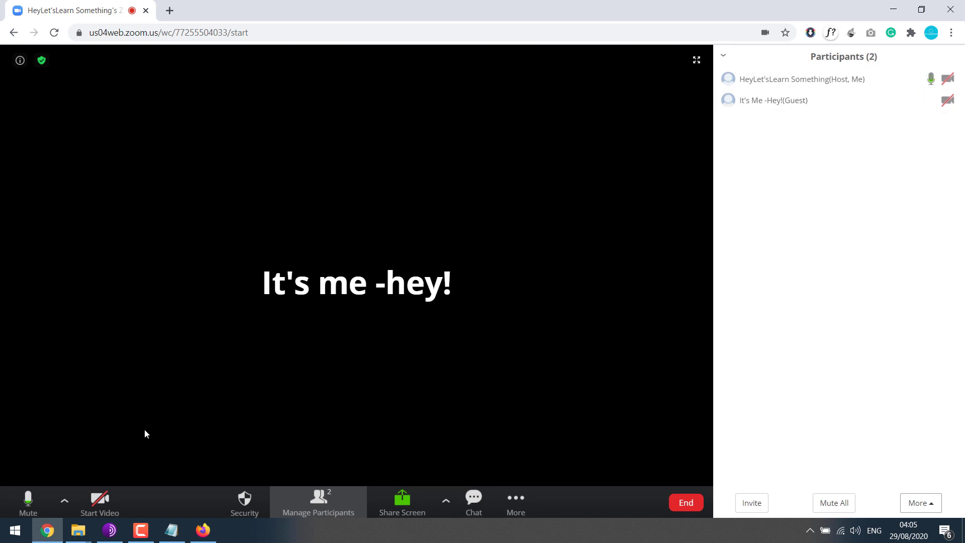
{"action": "left_click", "coordinate": [208, 537]}
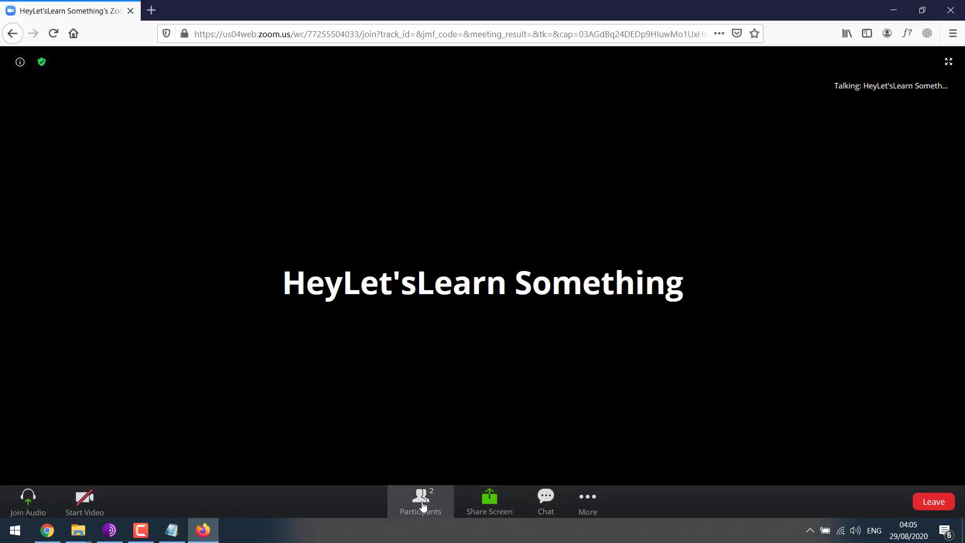
{"action": "left_click", "coordinate": [422, 504]}
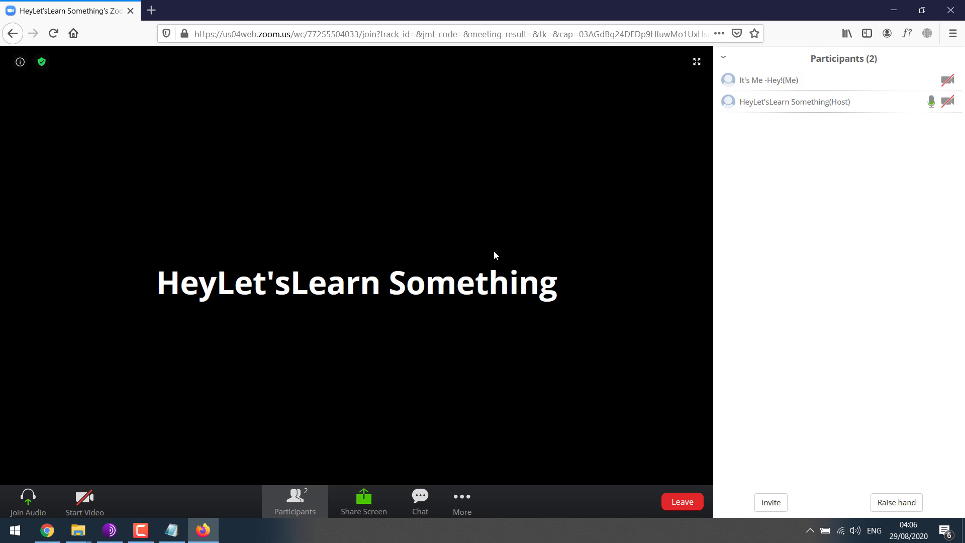
{"action": "left_click", "coordinate": [36, 504]}
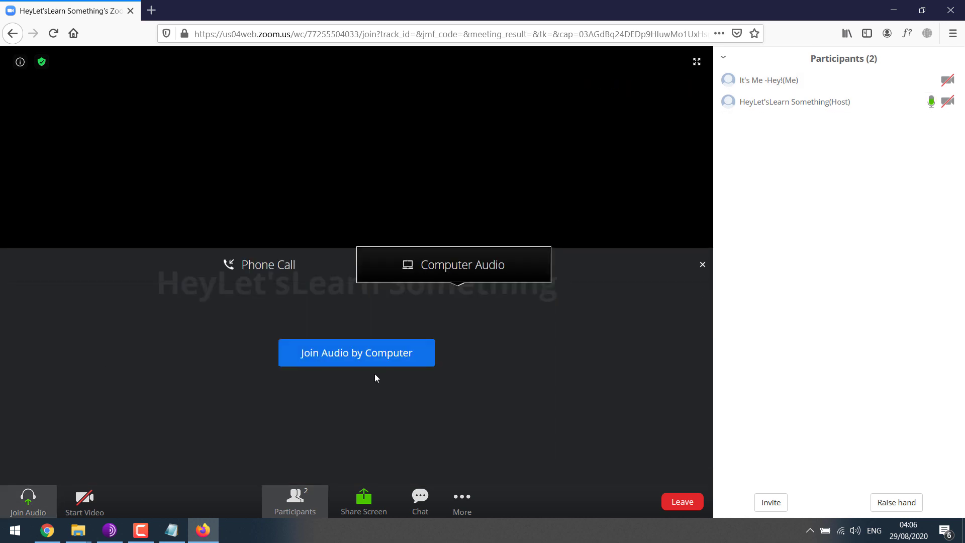
{"action": "left_click", "coordinate": [363, 365]}
{"action": "left_click", "coordinate": [265, 149]}
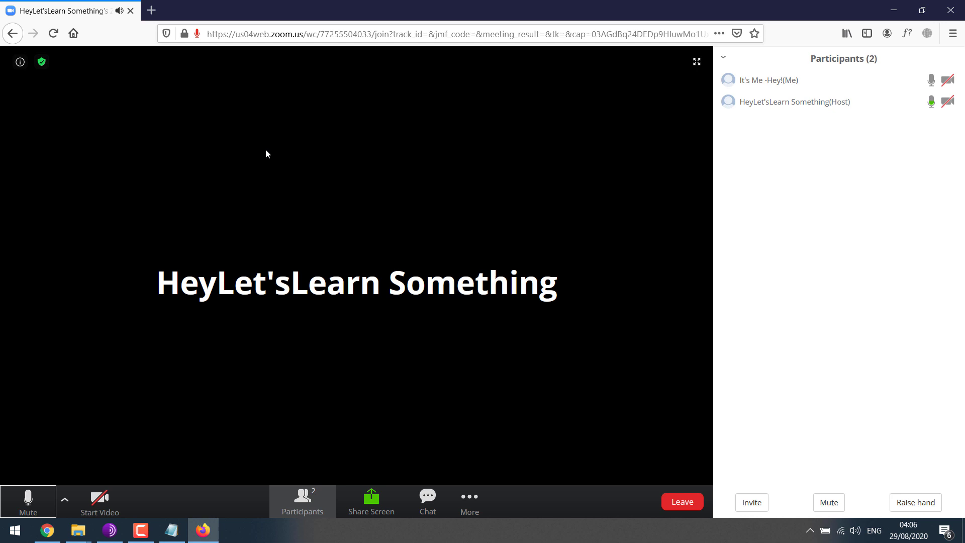
{"action": "left_click", "coordinate": [35, 508]}
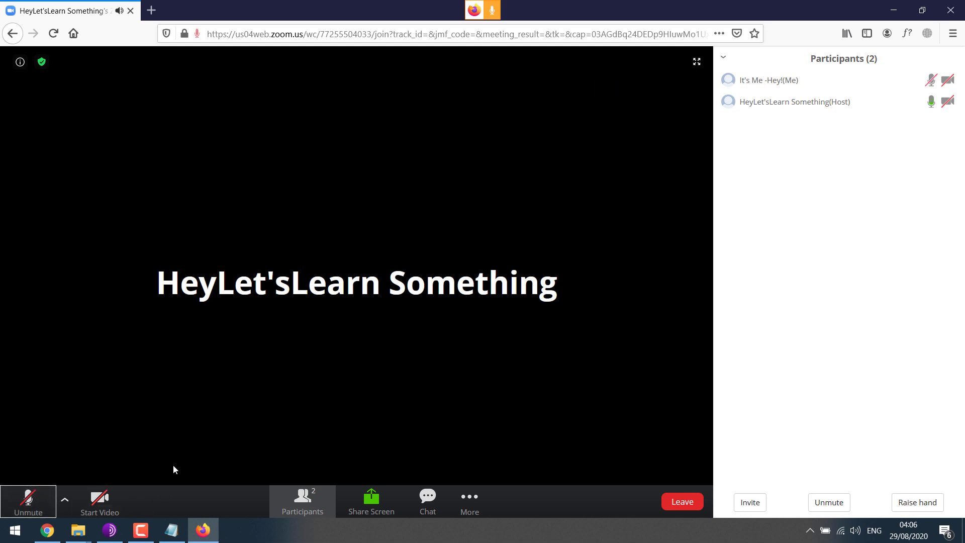
{"action": "left_click", "coordinate": [59, 531]}
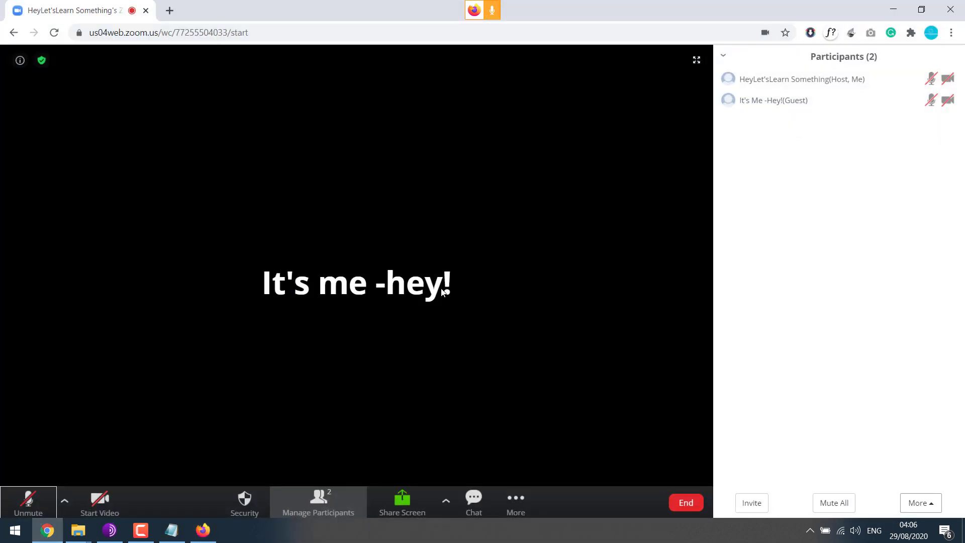
Step: Start a private chat with the guest from the participant's More menu
{"action": "mouse_move", "coordinate": [835, 103]}
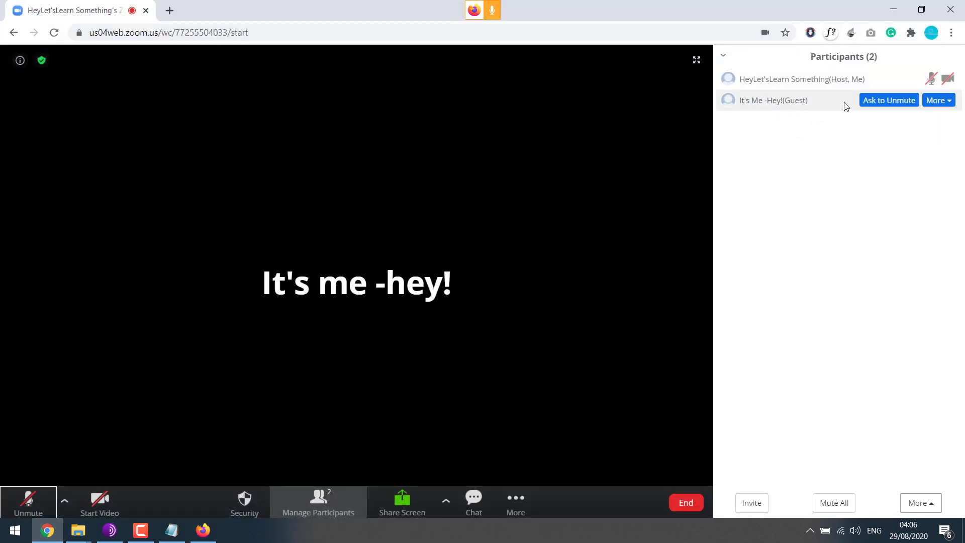
{"action": "left_click", "coordinate": [938, 100]}
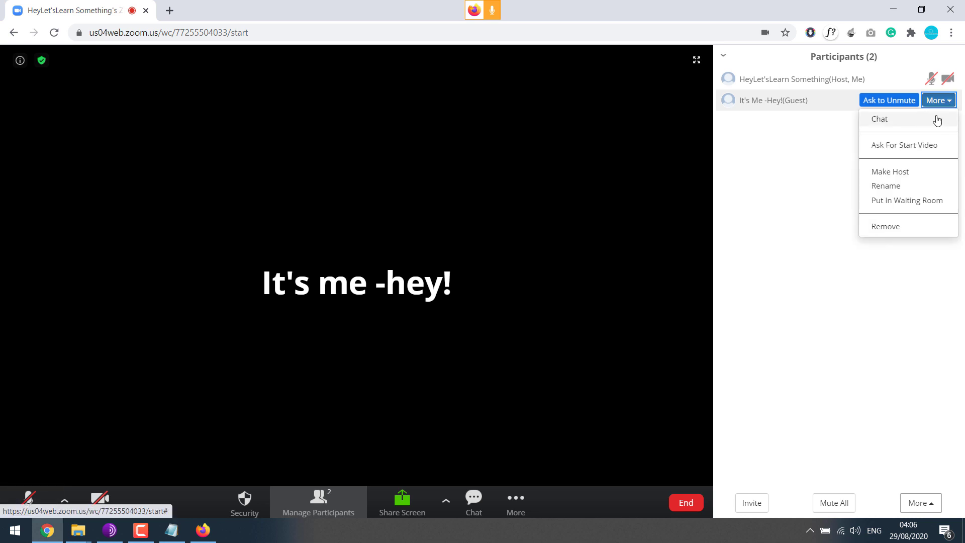
{"action": "left_click", "coordinate": [937, 119]}
{"action": "left_click", "coordinate": [798, 468]}
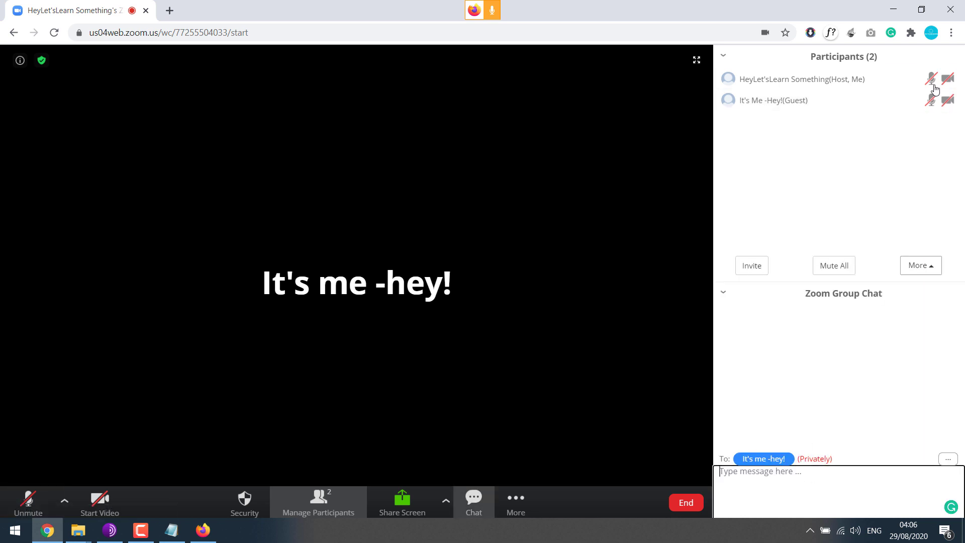
{"action": "left_click", "coordinate": [948, 101]}
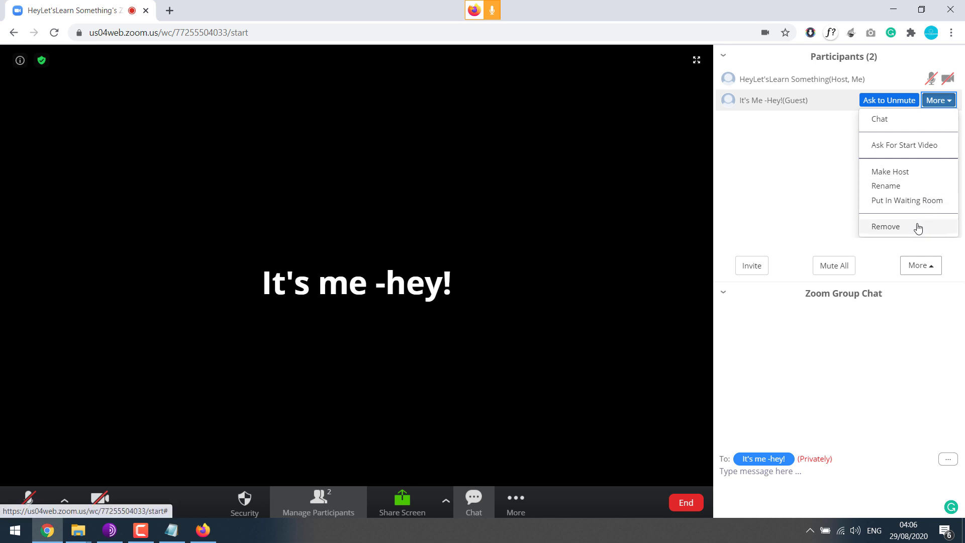
{"action": "left_click", "coordinate": [804, 223]}
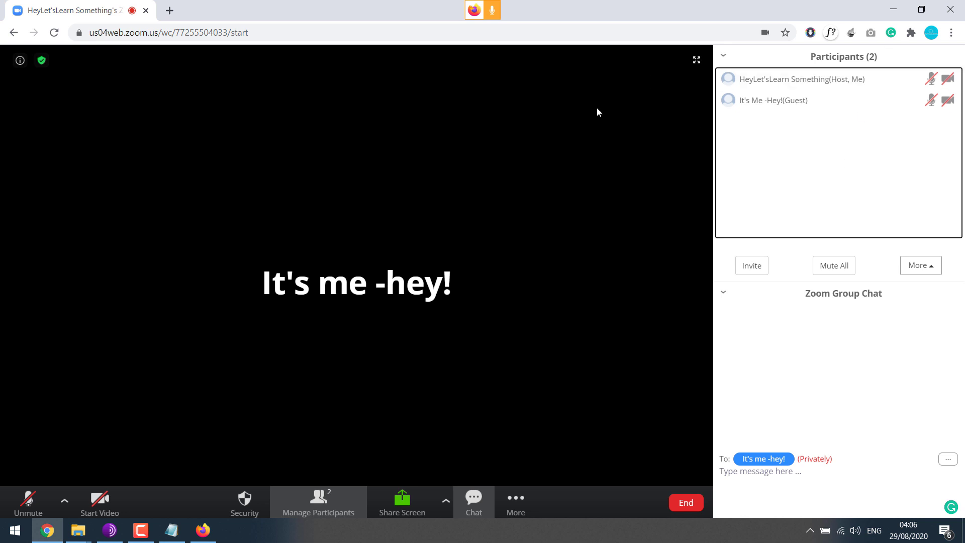
Step: Close the participants panel and the chat panel in the host's meeting
{"action": "left_click", "coordinate": [723, 55]}
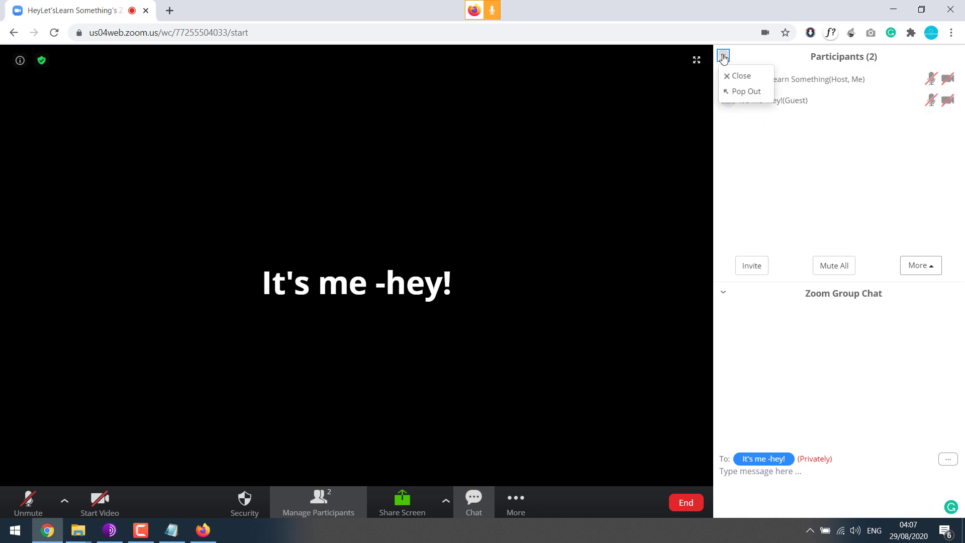
{"action": "left_click", "coordinate": [318, 500]}
{"action": "left_click", "coordinate": [319, 500]}
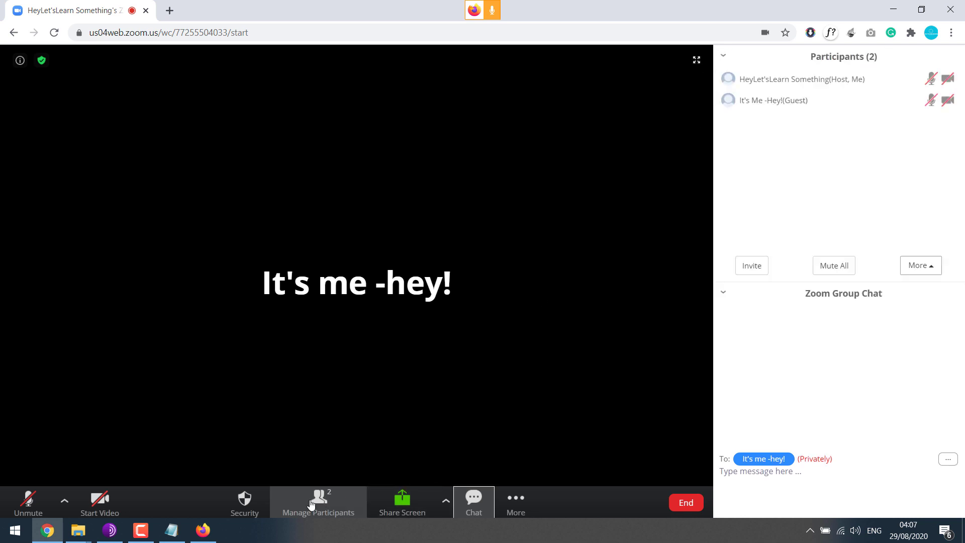
{"action": "left_click", "coordinate": [319, 500]}
{"action": "left_click", "coordinate": [477, 506]}
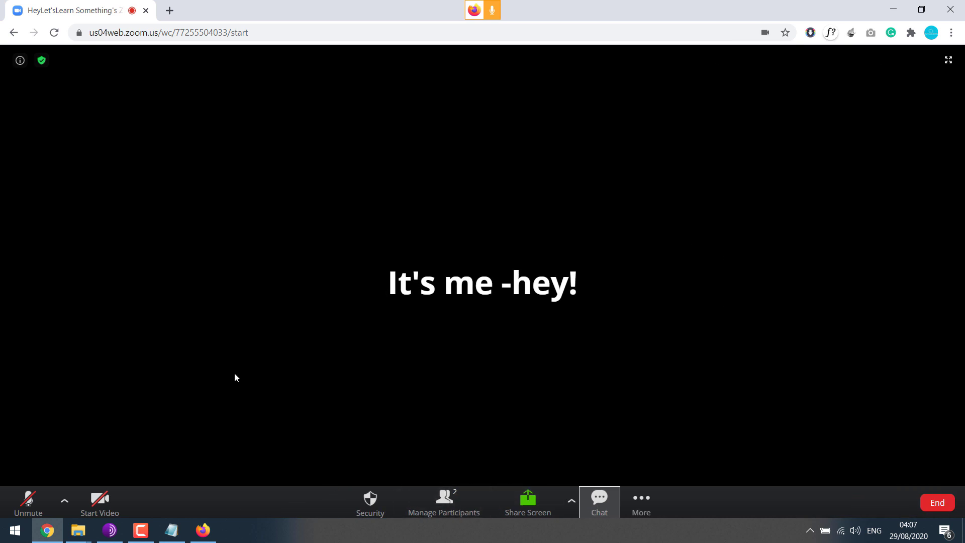
Step: Open the group chat in the guest's meeting and focus its message box
{"action": "left_click", "coordinate": [203, 529]}
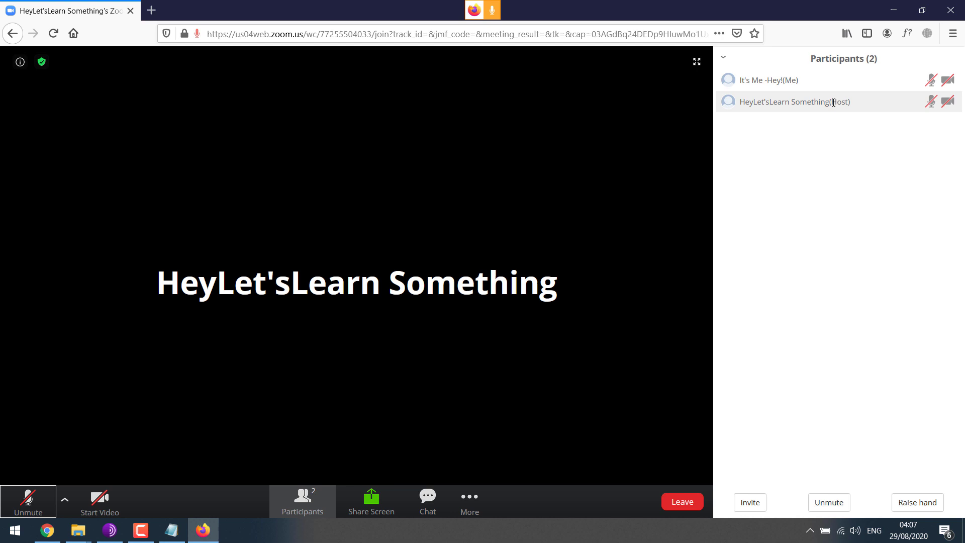
{"action": "right_click", "coordinate": [785, 101]}
{"action": "left_click", "coordinate": [663, 224]}
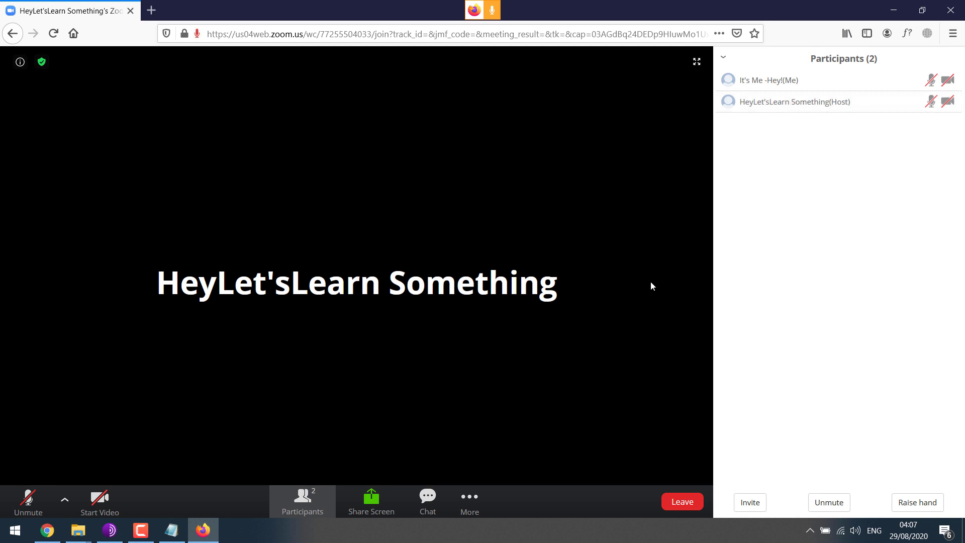
{"action": "left_click", "coordinate": [423, 497]}
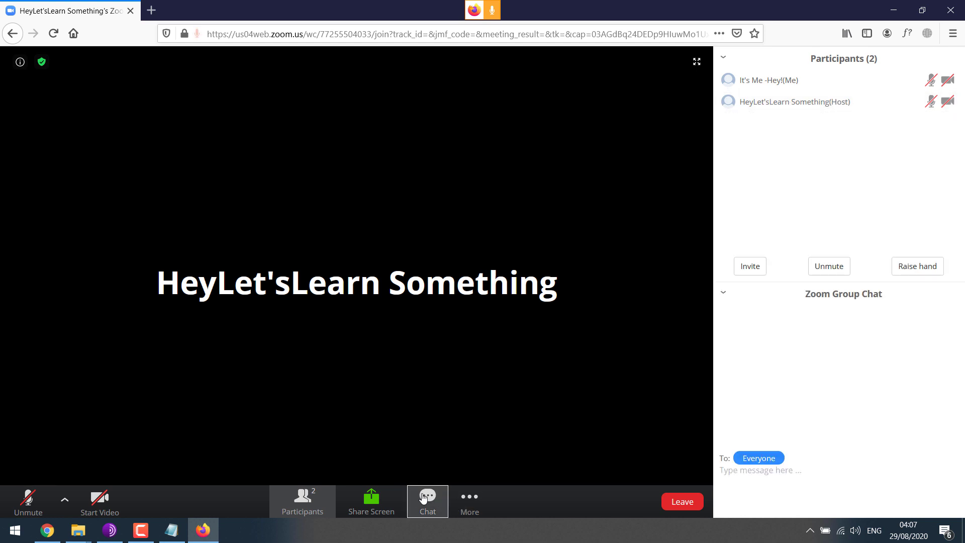
{"action": "left_click", "coordinate": [822, 482]}
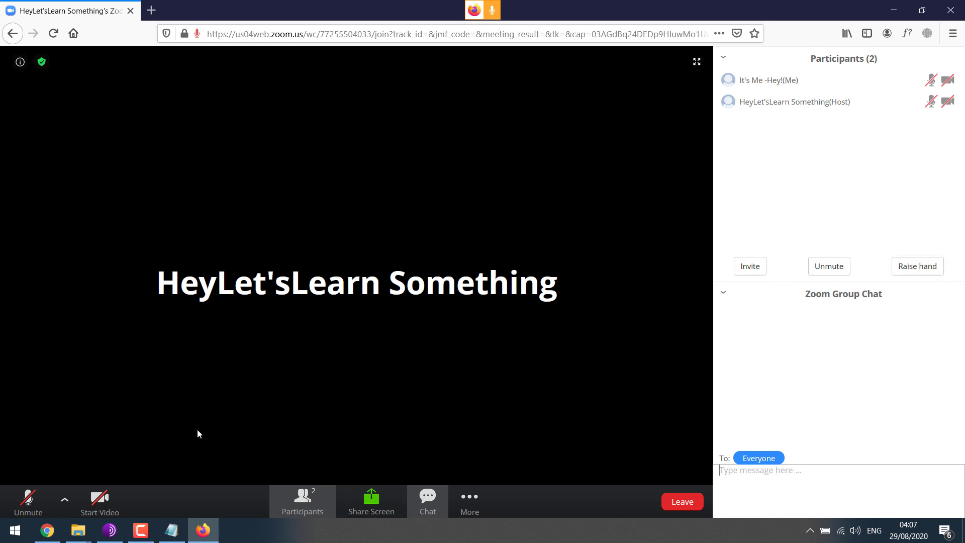
Step: Turn the guest's camera on with webcam access allowed, then turn it off
{"action": "left_click", "coordinate": [99, 498]}
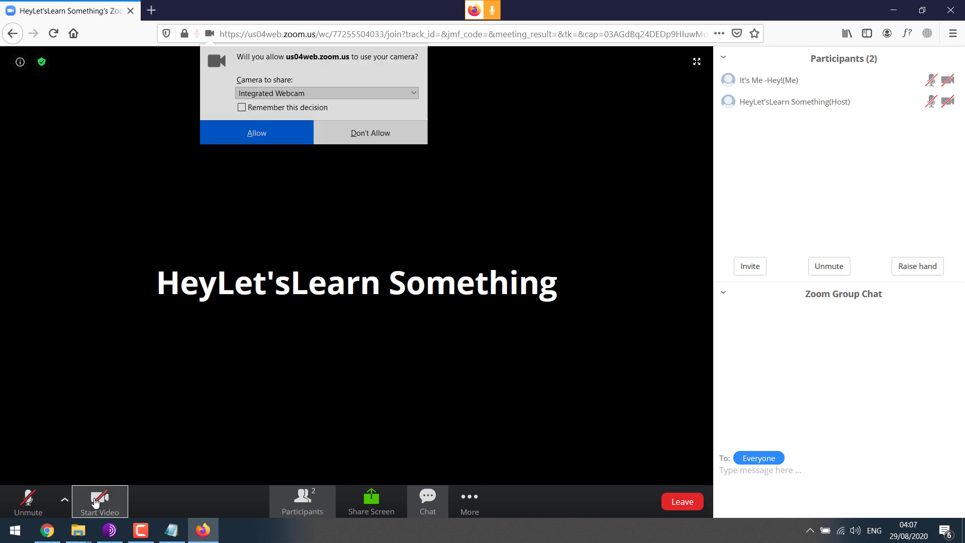
{"action": "left_click", "coordinate": [256, 133]}
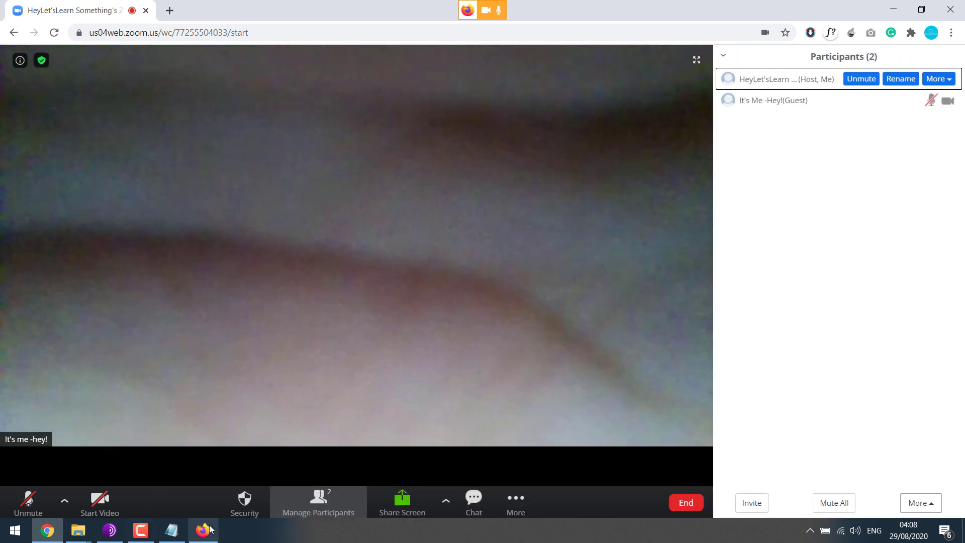
{"action": "left_click", "coordinate": [203, 530]}
{"action": "left_click", "coordinate": [93, 504]}
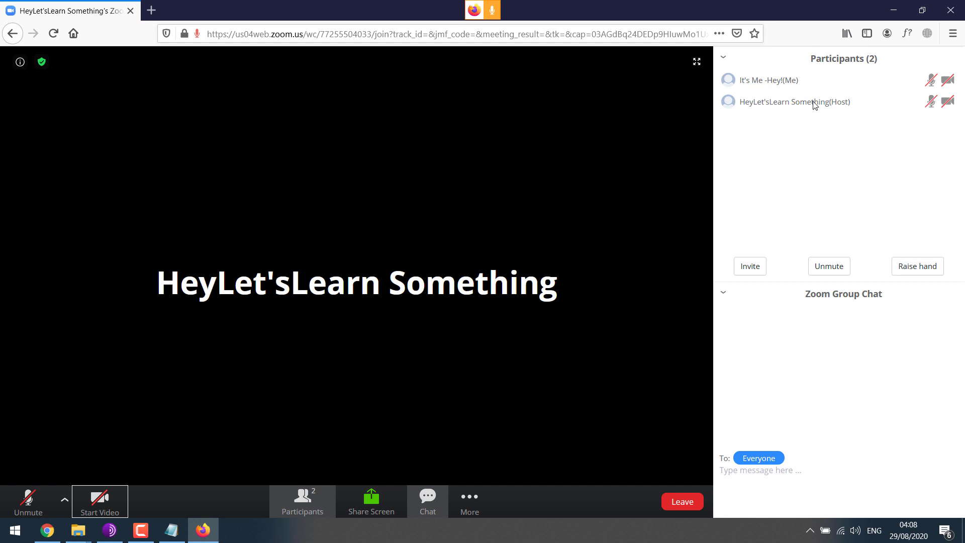
Step: Glance at the meeting details, leave the meeting as the guest, and close Firefox
{"action": "left_click", "coordinate": [19, 64]}
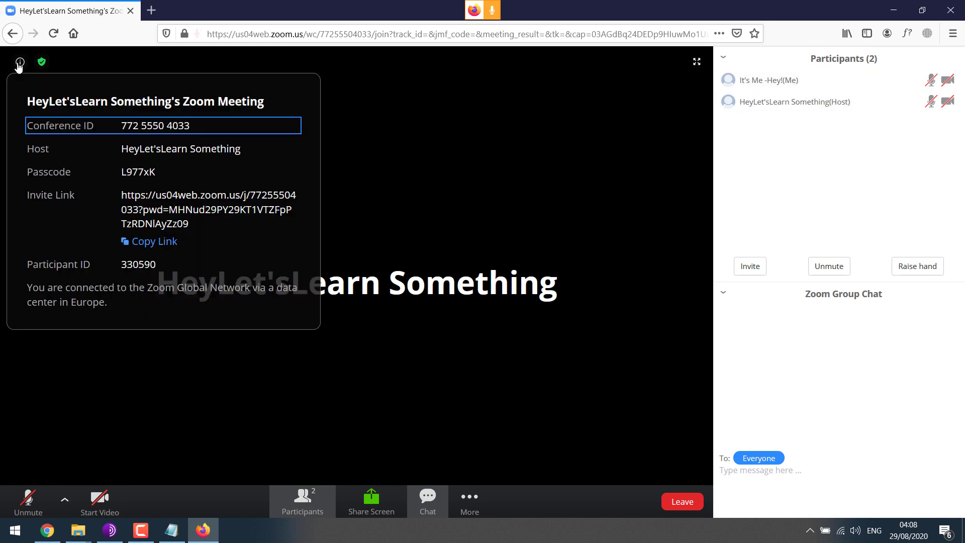
{"action": "left_click", "coordinate": [19, 63]}
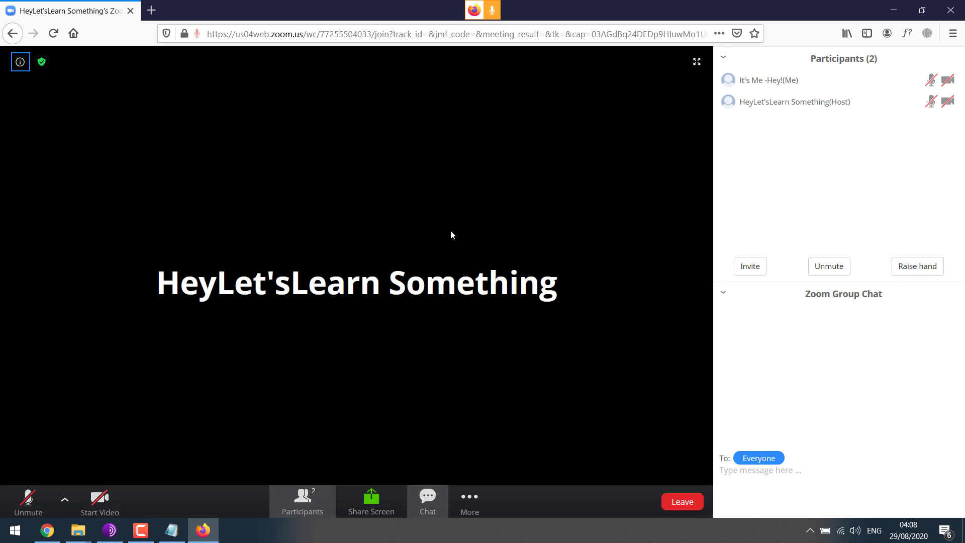
{"action": "left_click", "coordinate": [683, 501]}
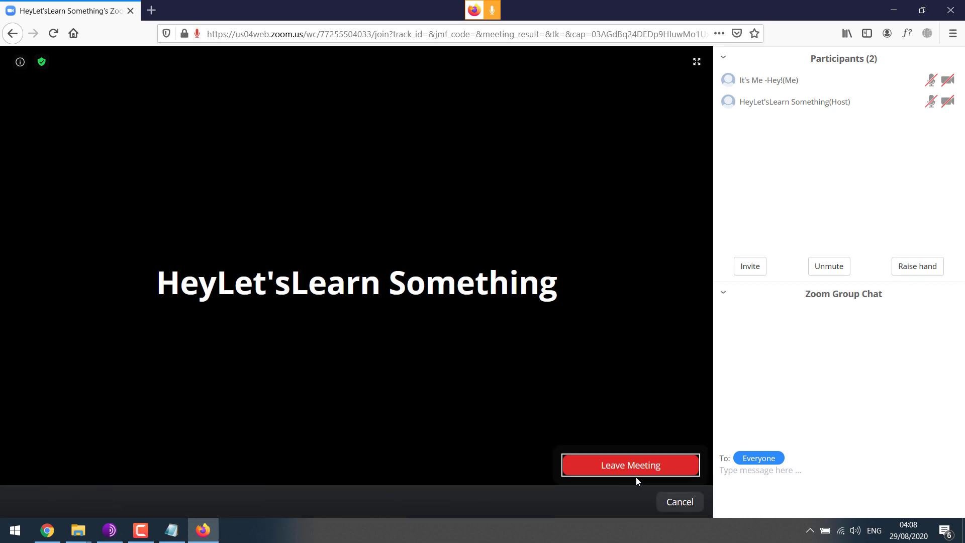
{"action": "left_click", "coordinate": [650, 469]}
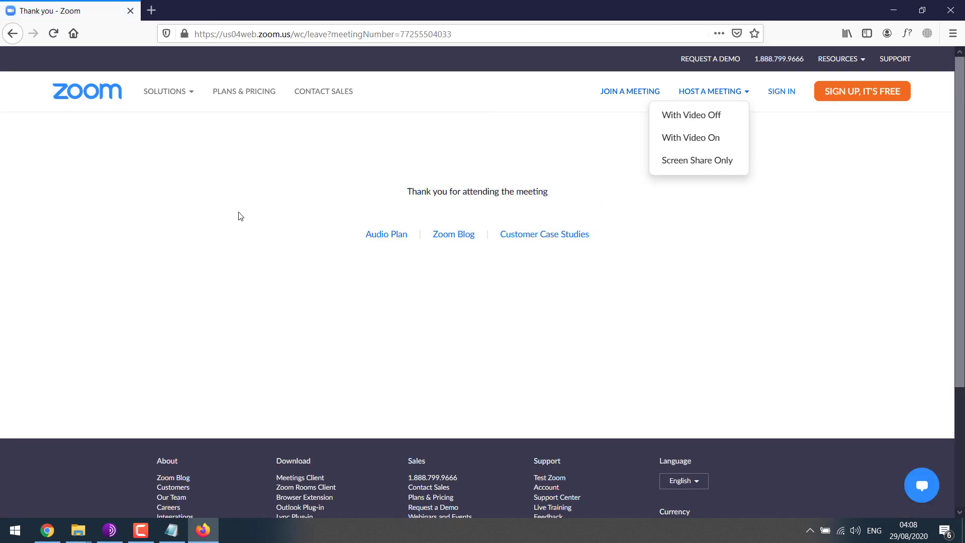
{"action": "left_click", "coordinate": [950, 10]}
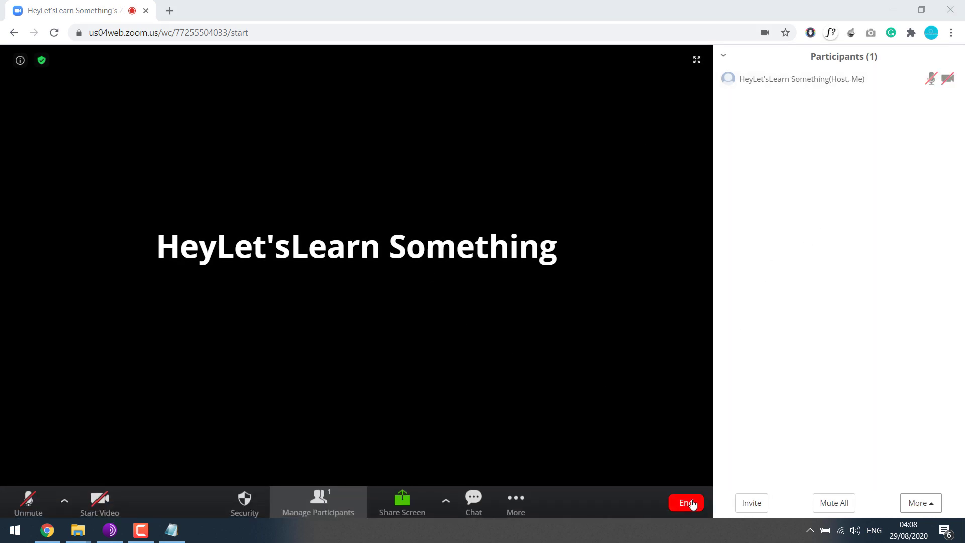
Step: End the meeting for all participants and sign out from the profile menu
{"action": "left_click", "coordinate": [686, 503]}
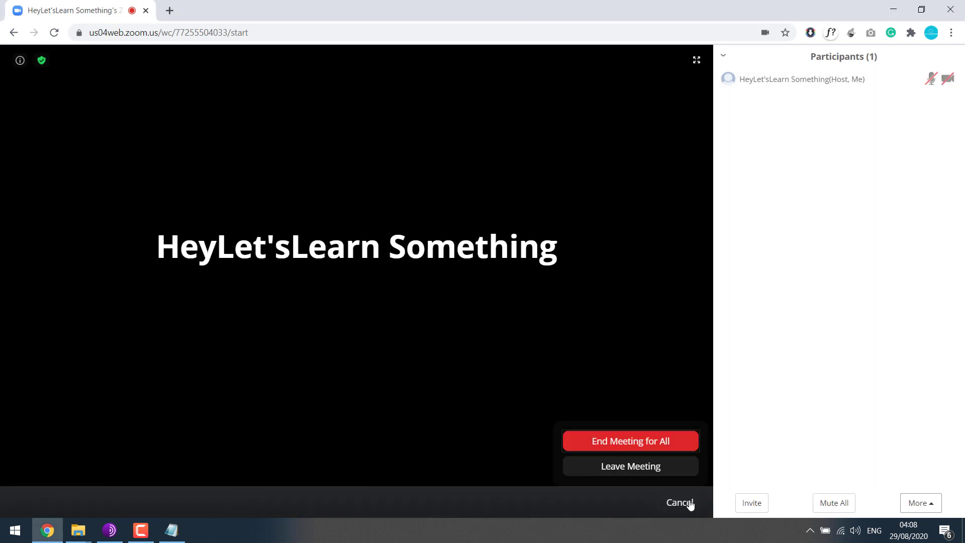
{"action": "left_click", "coordinate": [648, 442]}
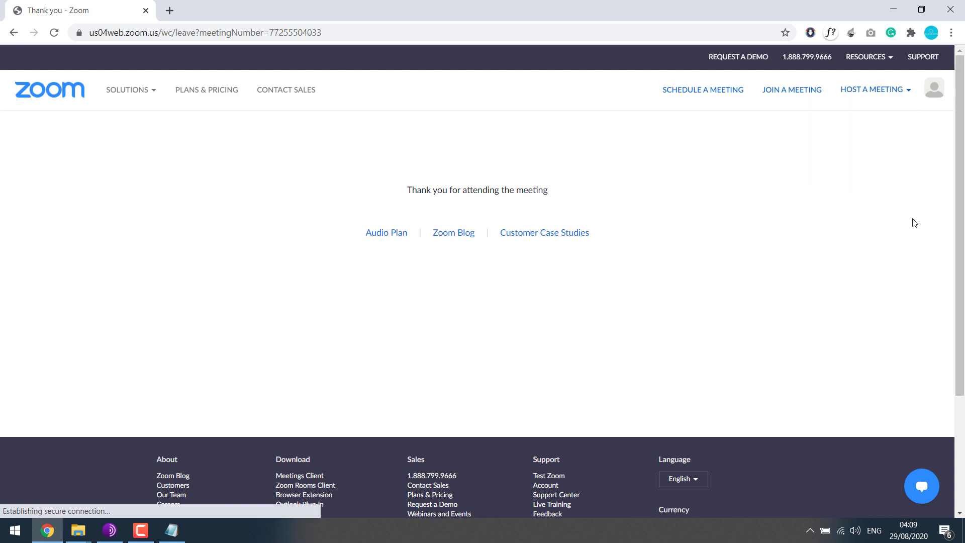
{"action": "mouse_move", "coordinate": [932, 91]}
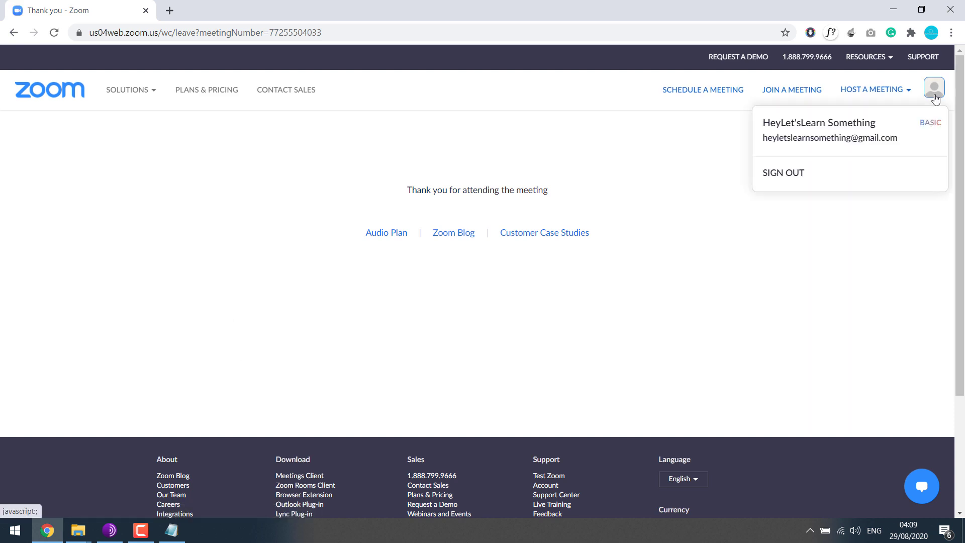
{"action": "left_click", "coordinate": [811, 169]}
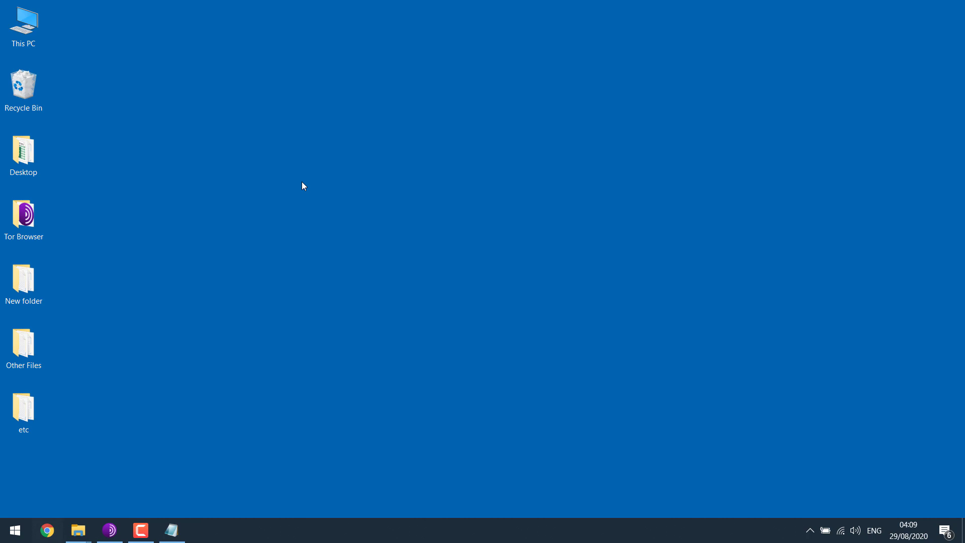
Step: Go to zoom.us and sign in with the account's e-mail and password
{"action": "type", "text": "zoom.us"}
{"action": "key", "text": "Return"}
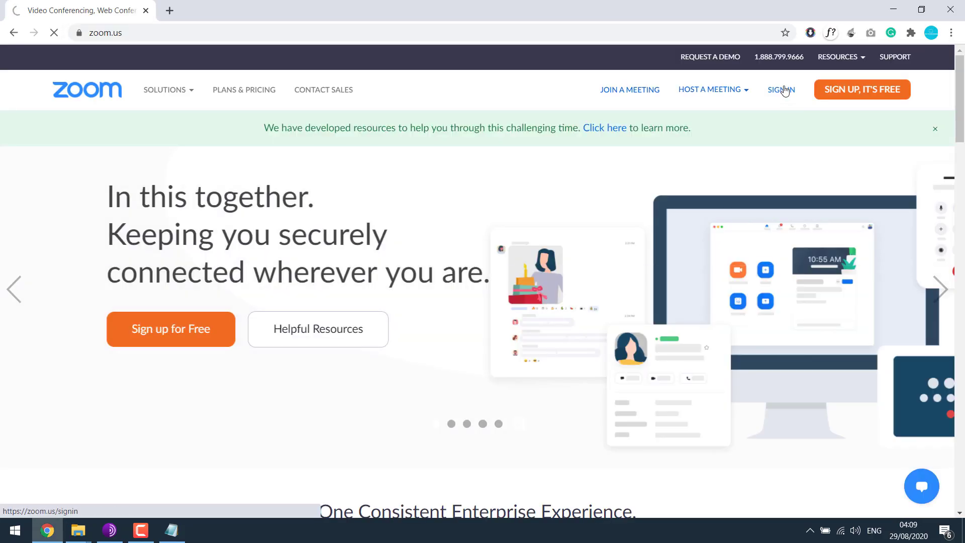
{"action": "left_click", "coordinate": [784, 91]}
{"action": "left_click", "coordinate": [499, 205]}
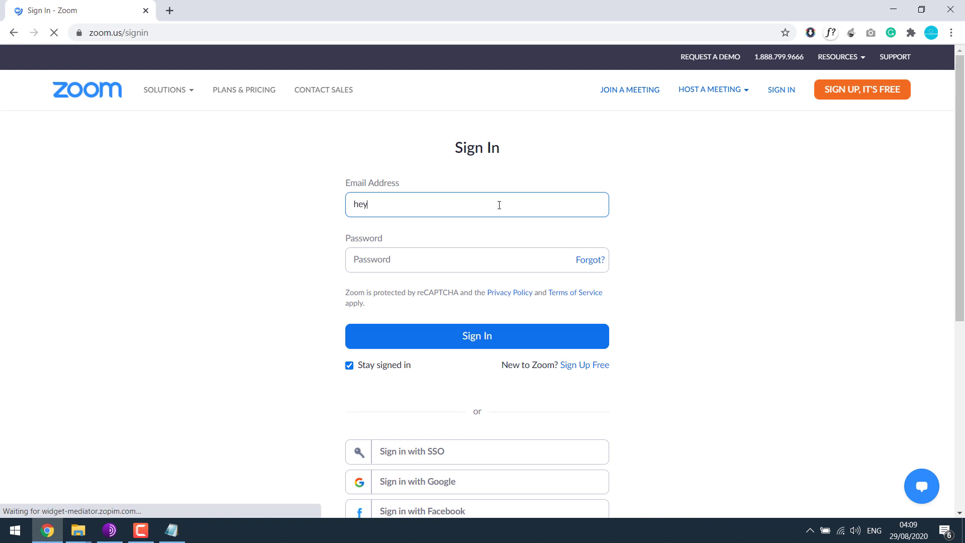
{"action": "key", "text": "Tab"}
{"action": "type", "text": "•••••••••"}
{"action": "key", "text": "Return"}
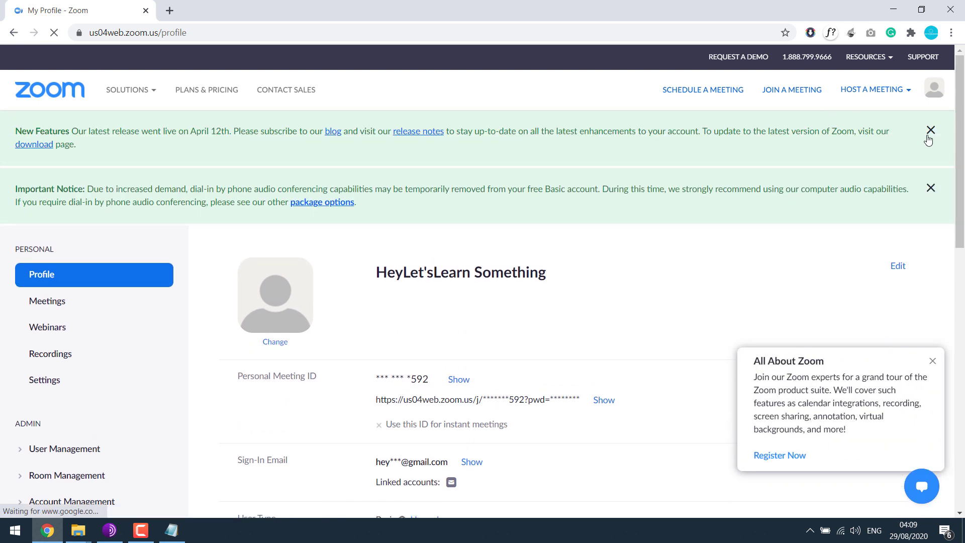
Step: Dismiss the feature, dial-in and security notices and the All About Zoom popup, then open Schedule a Meeting
{"action": "left_click", "coordinate": [930, 132]}
{"action": "left_click", "coordinate": [929, 131]}
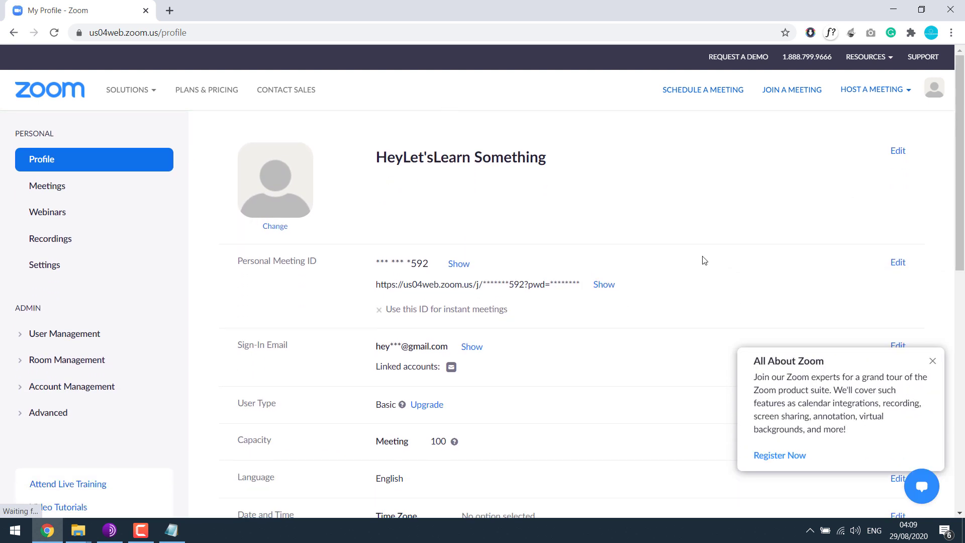
{"action": "left_click", "coordinate": [932, 362]}
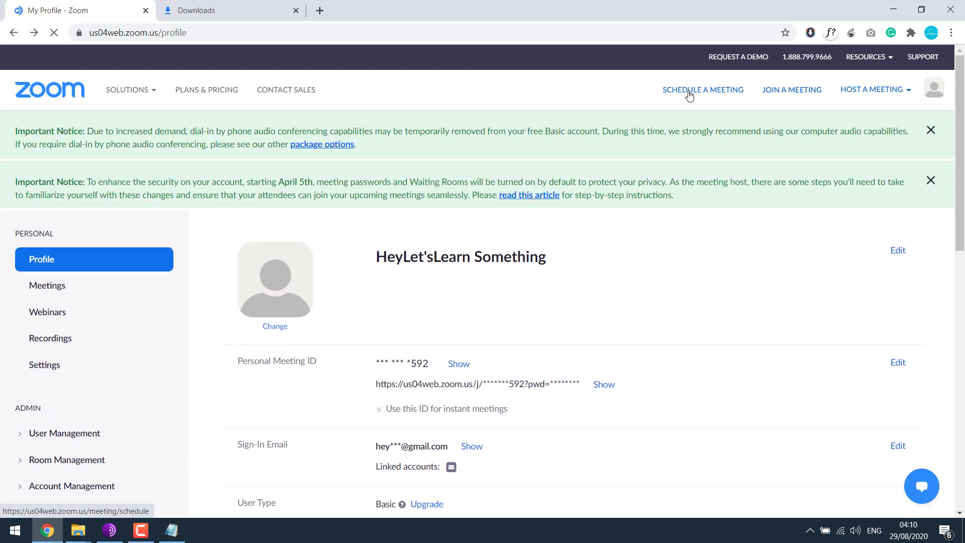
{"action": "left_click", "coordinate": [933, 132]}
{"action": "left_click", "coordinate": [930, 130]}
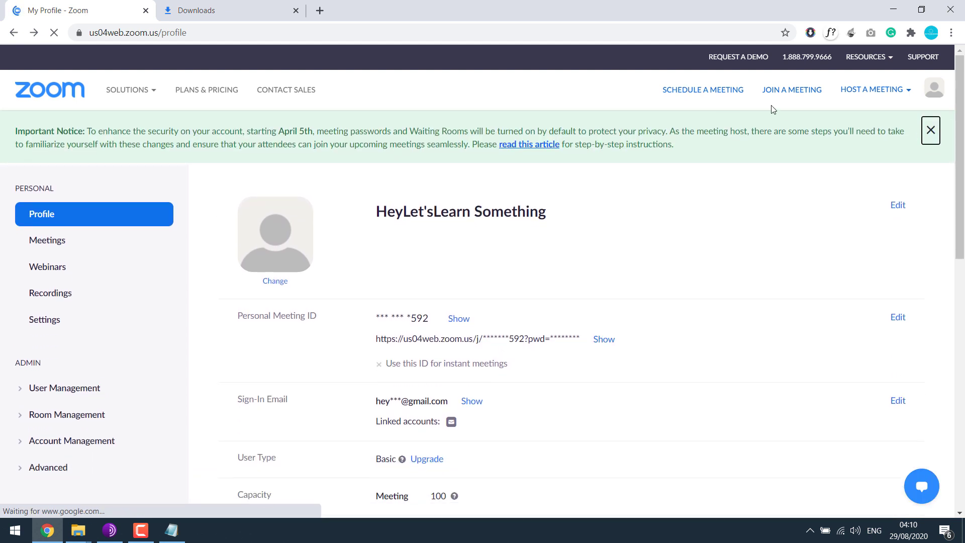
{"action": "left_click", "coordinate": [702, 93]}
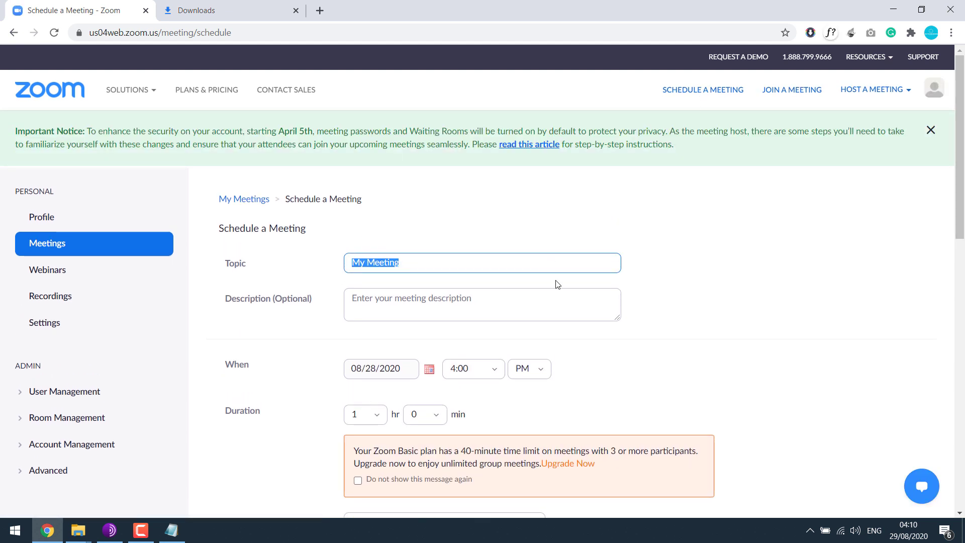
Step: Set the meeting date to August 31, duration 0 hr 30 min, keeping Pacific Time
{"action": "left_click", "coordinate": [390, 373]}
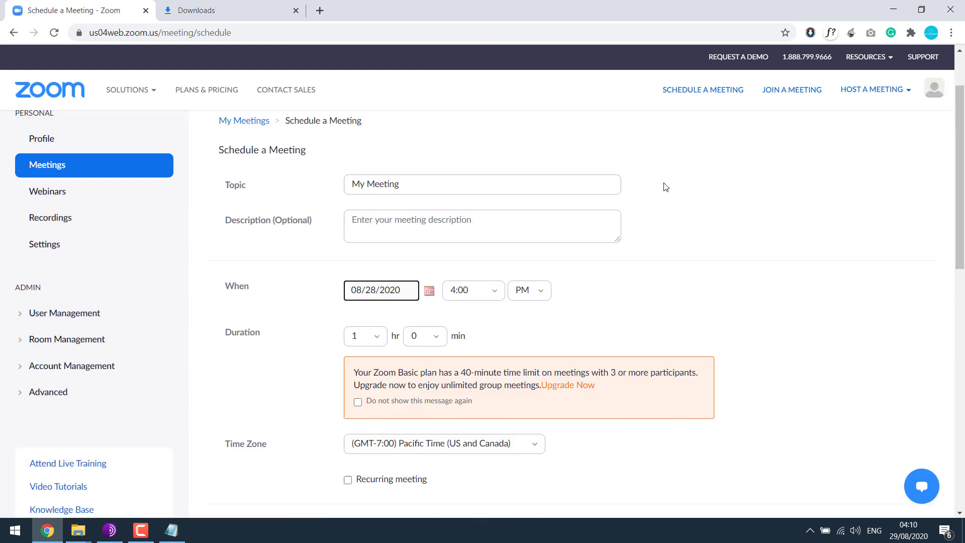
{"action": "scroll", "coordinate": [664, 185], "scroll_direction": "down", "scroll_amount": 3}
{"action": "left_click", "coordinate": [429, 180]}
{"action": "left_click", "coordinate": [373, 299]}
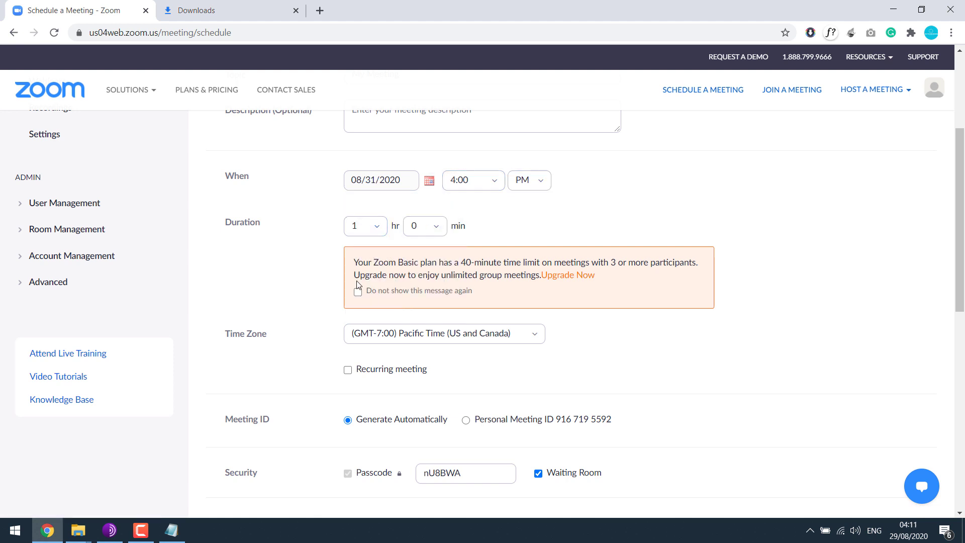
{"action": "mouse_move", "coordinate": [464, 262]}
{"action": "left_mouse_down"}
{"action": "mouse_move", "coordinate": [679, 252]}
{"action": "mouse_move", "coordinate": [691, 275]}
{"action": "left_mouse_up"}
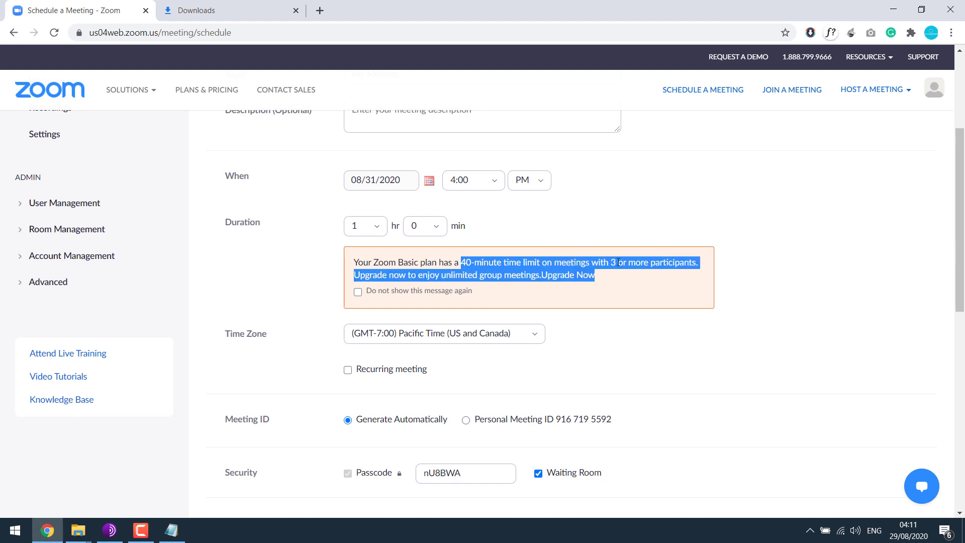
{"action": "left_click", "coordinate": [377, 225]}
{"action": "left_click", "coordinate": [377, 225]}
{"action": "left_click", "coordinate": [347, 225]}
{"action": "left_click", "coordinate": [354, 252]}
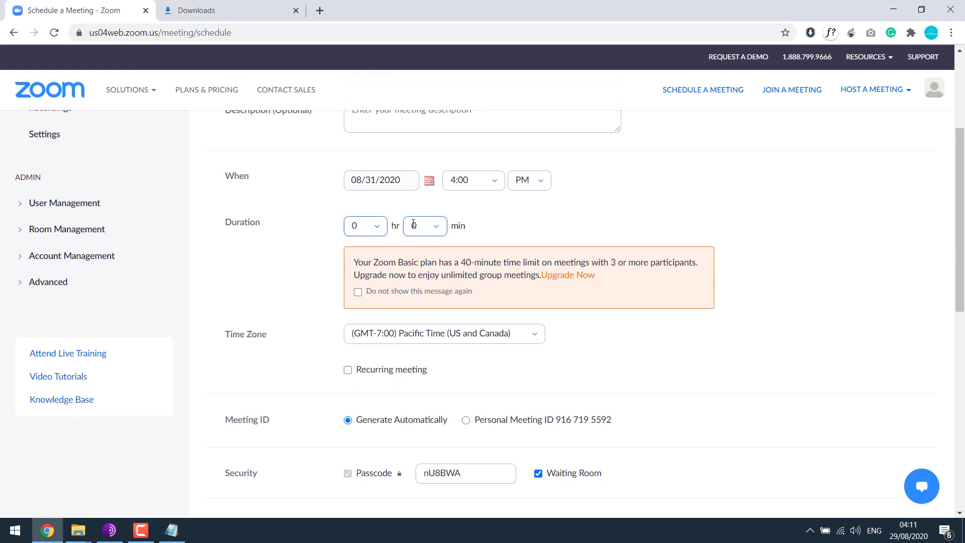
{"action": "left_click", "coordinate": [413, 224]}
{"action": "left_click", "coordinate": [423, 295]}
{"action": "left_click", "coordinate": [449, 332]}
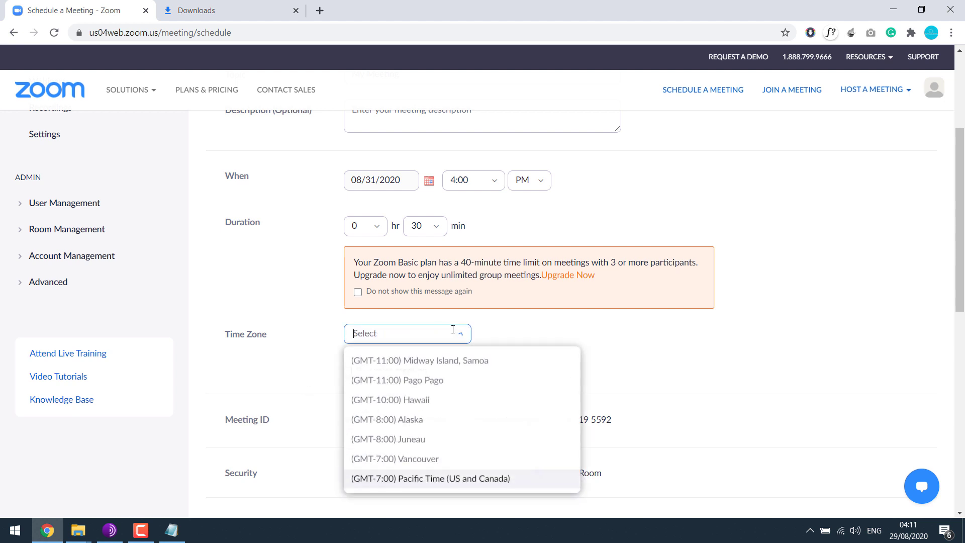
{"action": "left_click", "coordinate": [266, 367]}
Step: Turn host video on, enable mute-on-entry and automatic local recording, and save the meeting
{"action": "scroll", "coordinate": [301, 345], "scroll_direction": "down", "scroll_amount": 5}
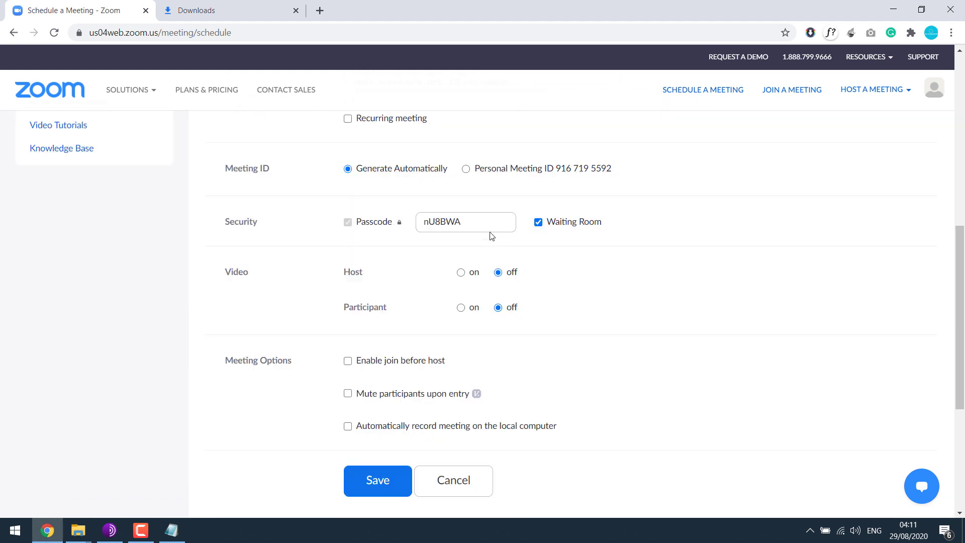
{"action": "left_click_drag", "start_coordinate": [478, 223], "coordinate": [408, 226]}
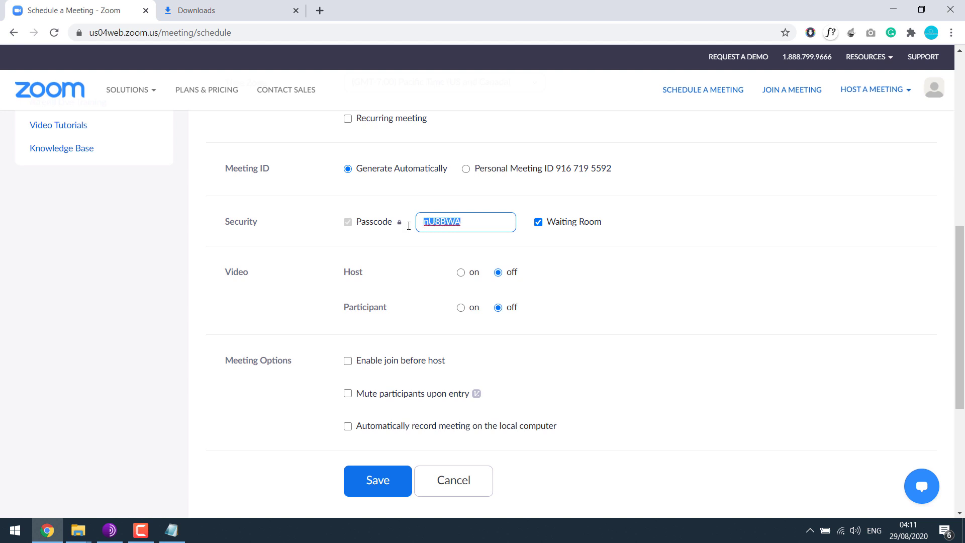
{"action": "left_click", "coordinate": [462, 274]}
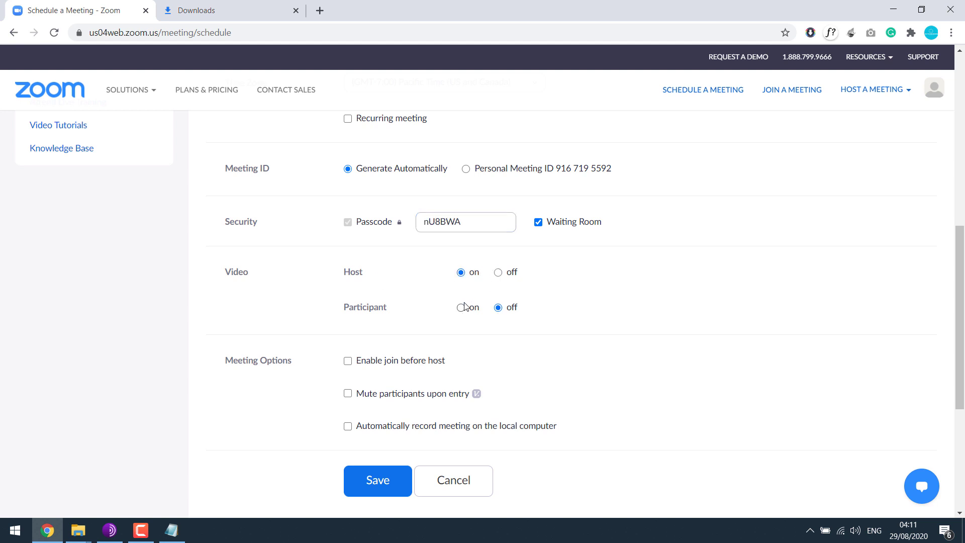
{"action": "scroll", "coordinate": [447, 337], "scroll_direction": "down", "scroll_amount": 3}
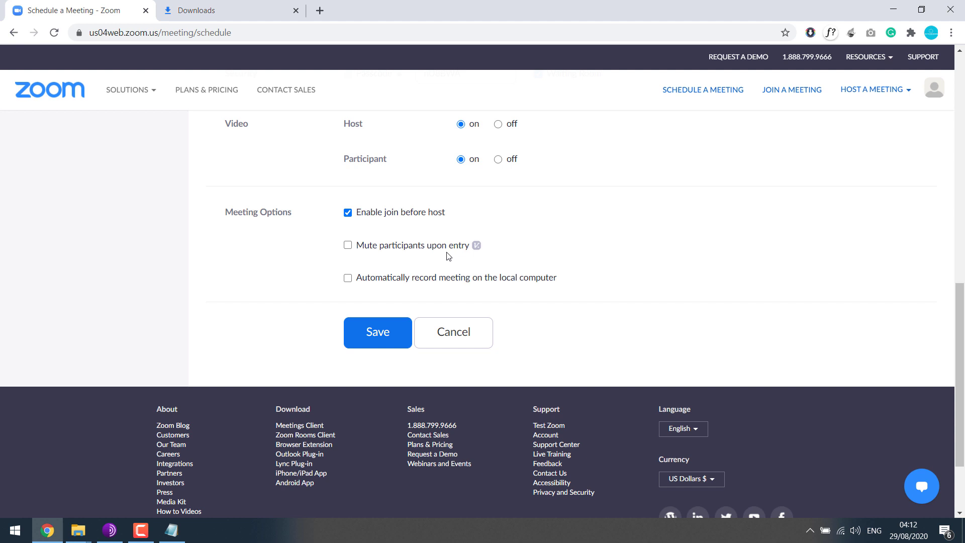
{"action": "left_click", "coordinate": [348, 246]}
{"action": "left_click", "coordinate": [348, 277]}
{"action": "left_click", "coordinate": [384, 336]}
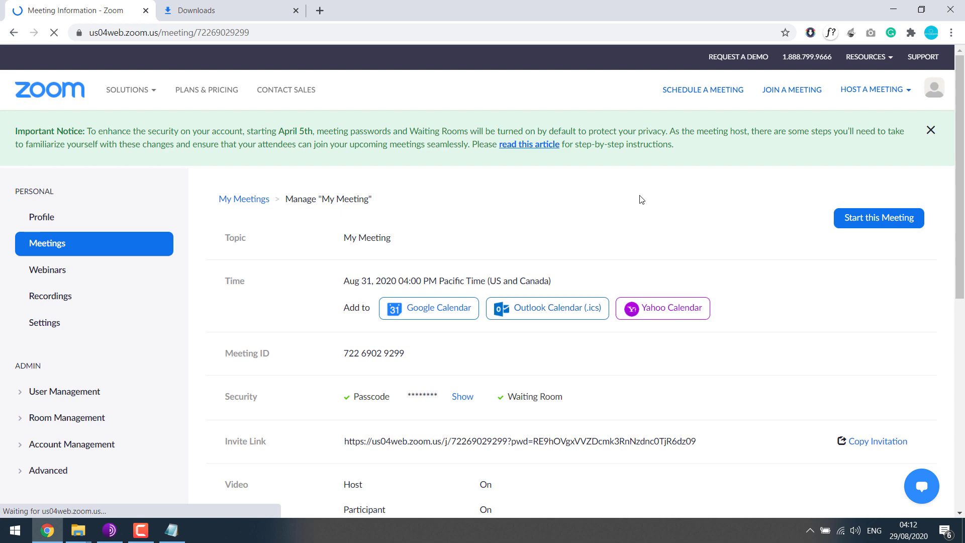
Step: Copy the My Meeting invitation text and select all existing text in Notepad
{"action": "scroll", "coordinate": [640, 199], "scroll_direction": "down", "scroll_amount": 3}
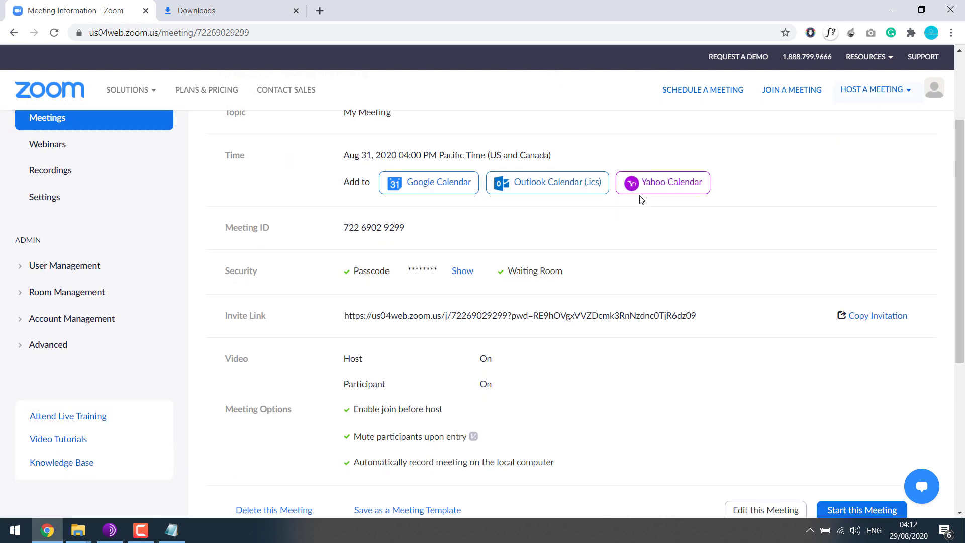
{"action": "left_click", "coordinate": [874, 315]}
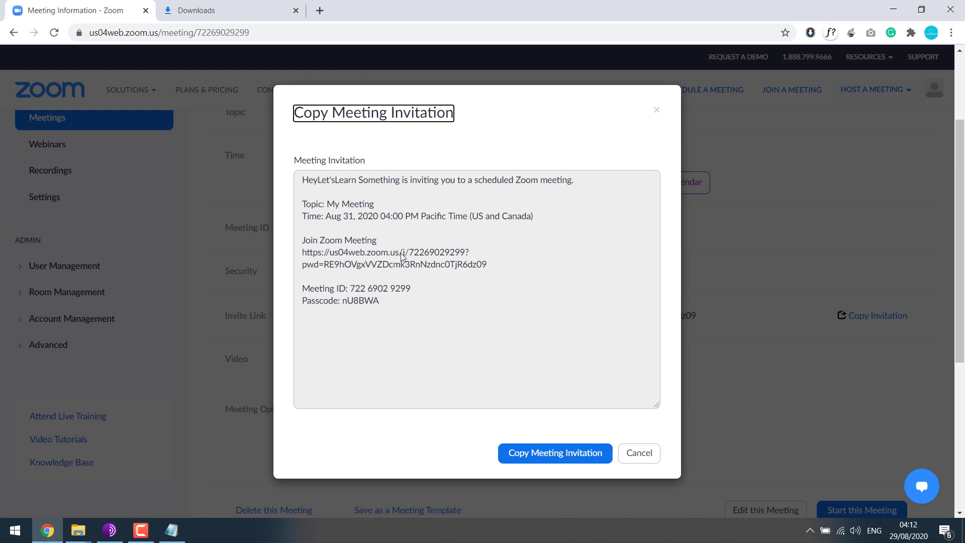
{"action": "mouse_move", "coordinate": [400, 303]}
{"action": "left_mouse_down"}
{"action": "mouse_move", "coordinate": [367, 279]}
{"action": "mouse_move", "coordinate": [306, 172]}
{"action": "left_mouse_up"}
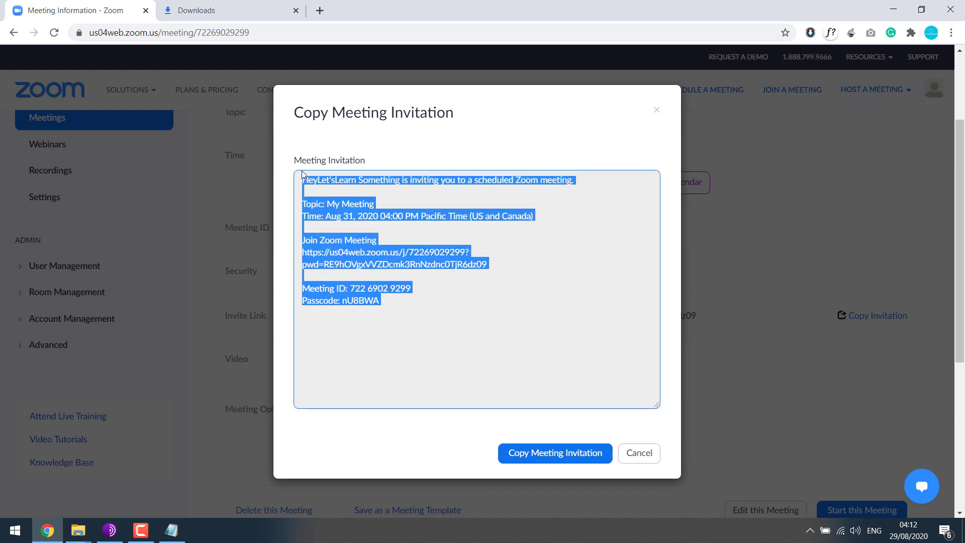
{"action": "left_click", "coordinate": [547, 454]}
{"action": "left_click", "coordinate": [172, 530]}
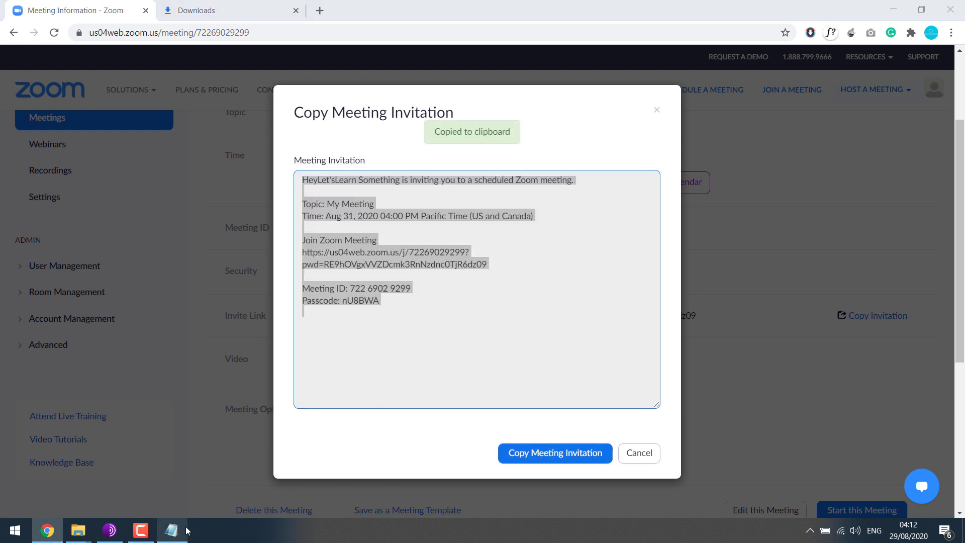
{"action": "key", "text": "ctrl+a"}
Step: Paste the invitation into Notepad, review its Time and Passcode lines, then cancel Zoom's Copy Meeting Invitation dialog
{"action": "key", "text": "ctrl+v"}
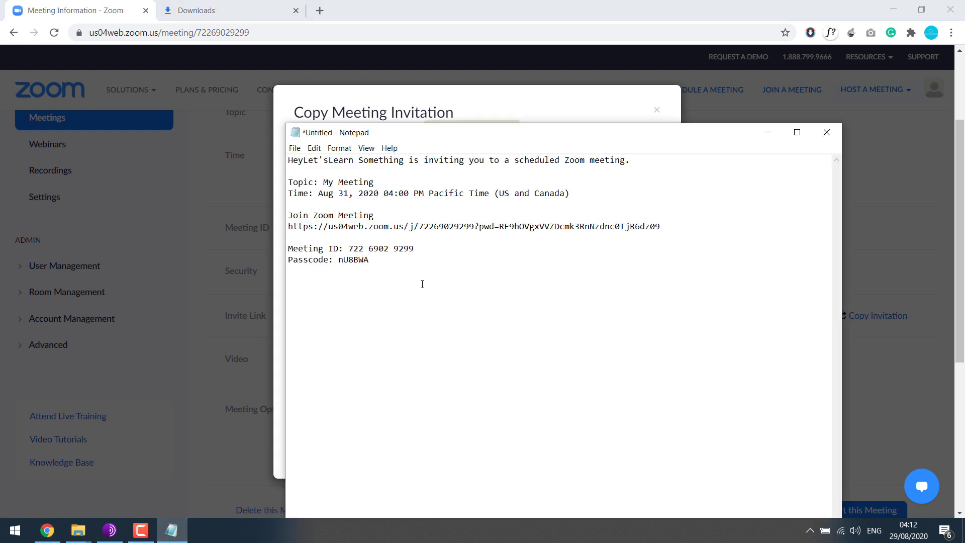
{"action": "left_click_drag", "start_coordinate": [327, 182], "coordinate": [373, 182]}
{"action": "left_click_drag", "start_coordinate": [569, 193], "coordinate": [420, 193]}
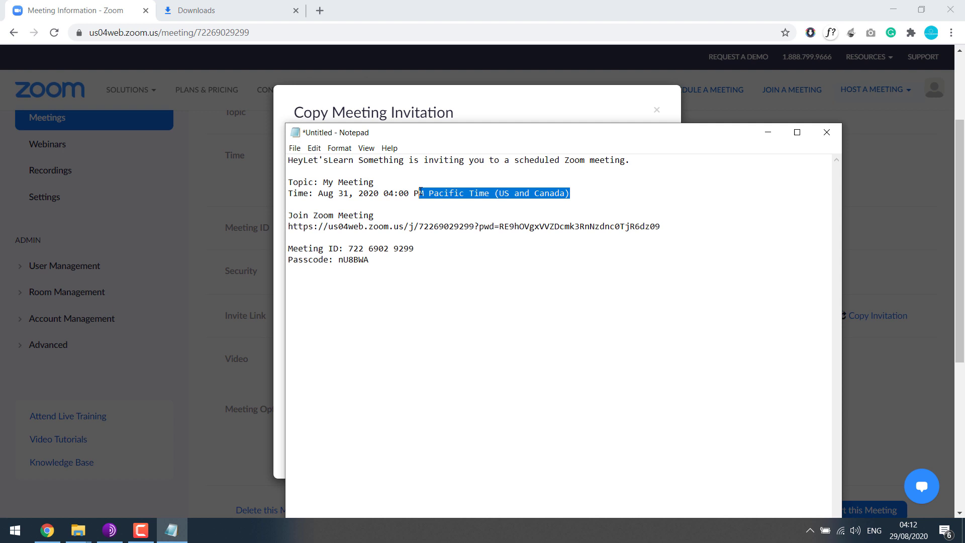
{"action": "left_click", "coordinate": [377, 258]}
{"action": "mouse_move", "coordinate": [312, 226]}
{"action": "left_mouse_down"}
{"action": "mouse_move", "coordinate": [378, 226]}
{"action": "mouse_move", "coordinate": [360, 246]}
{"action": "mouse_move", "coordinate": [308, 257]}
{"action": "left_mouse_up"}
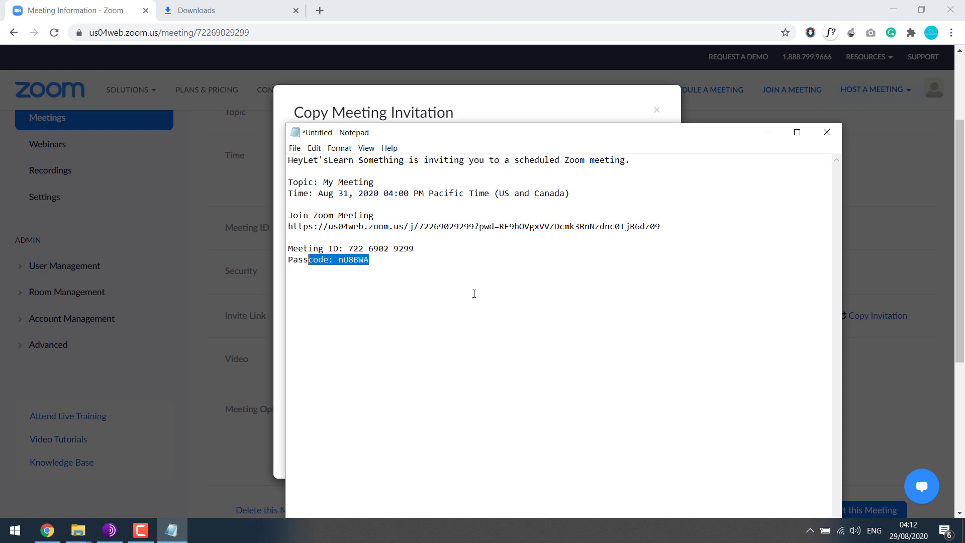
{"action": "left_click", "coordinate": [485, 100]}
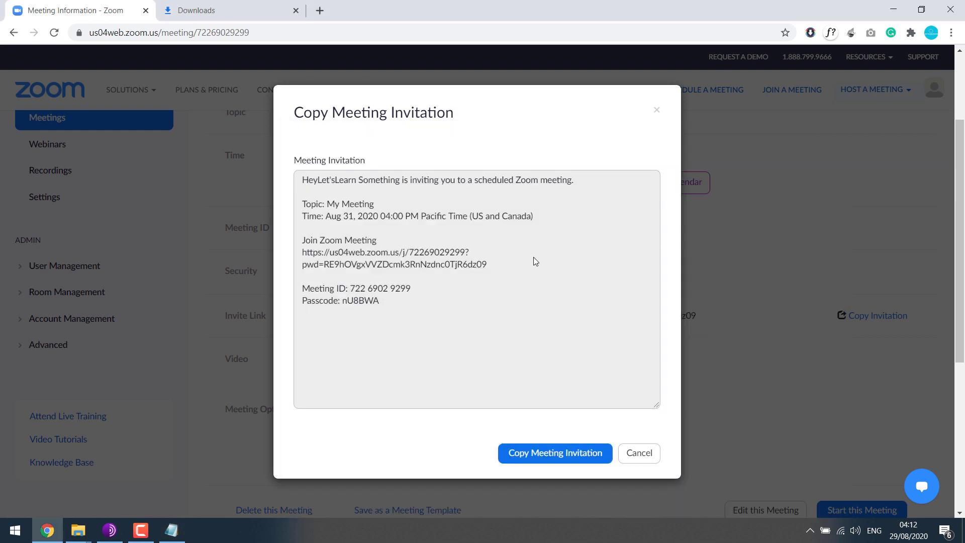
{"action": "left_click", "coordinate": [642, 453]}
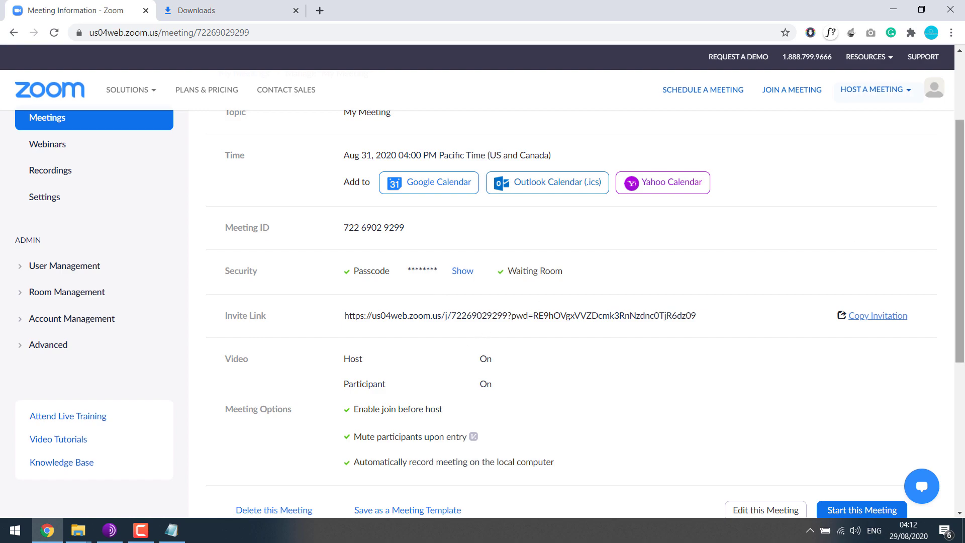